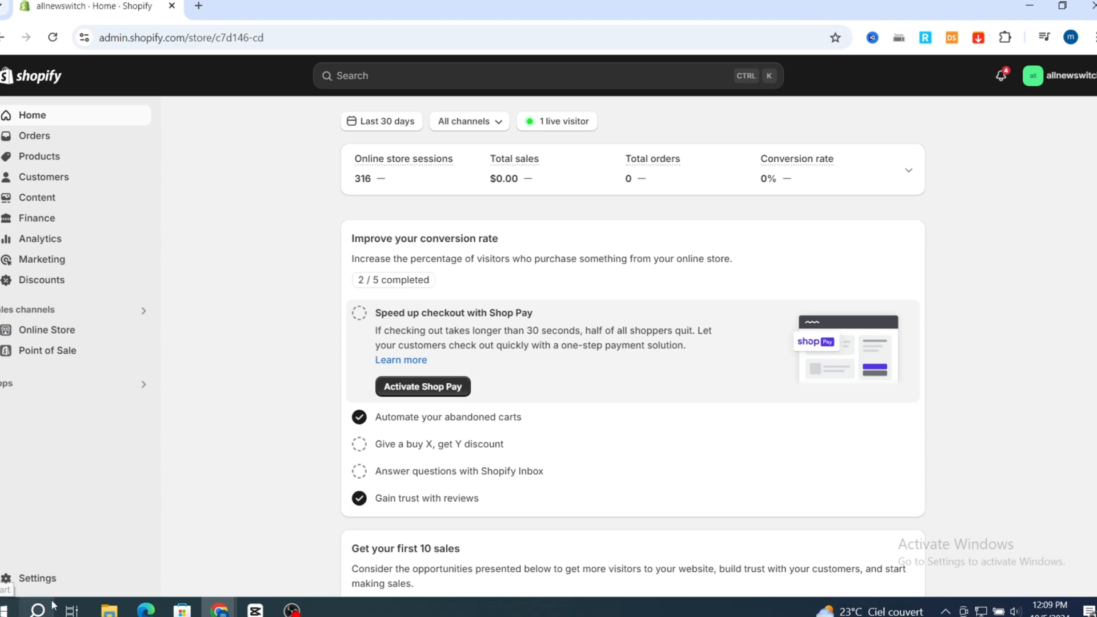
{"action": "scroll", "coordinate": [378, 384], "scroll_direction": "down", "scroll_amount": 4}
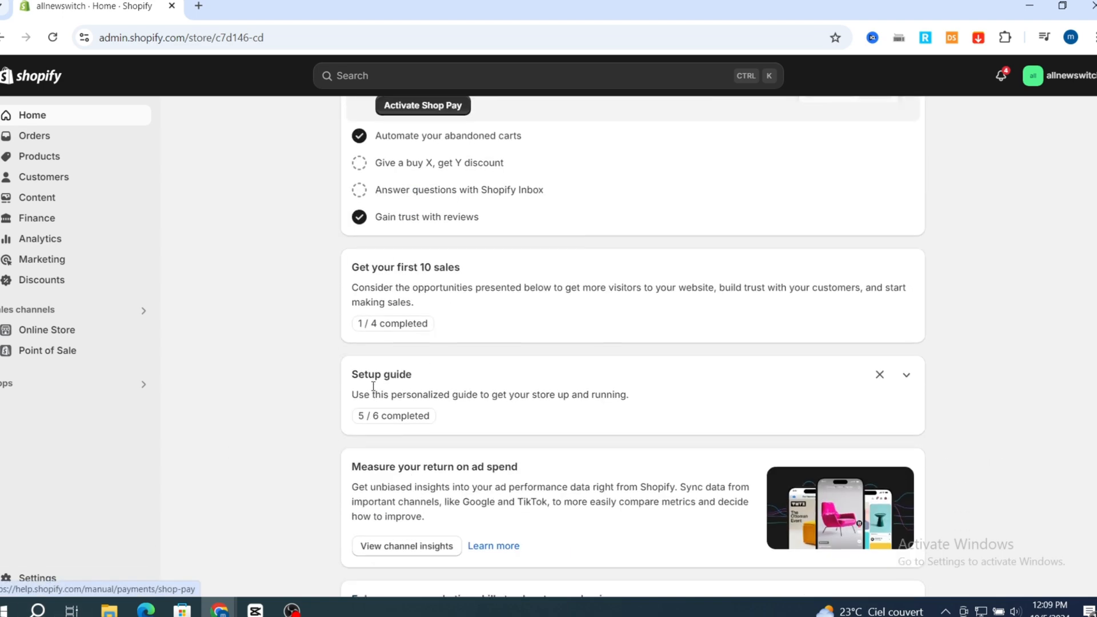
{"action": "scroll", "coordinate": [374, 389], "scroll_direction": "up", "scroll_amount": 4}
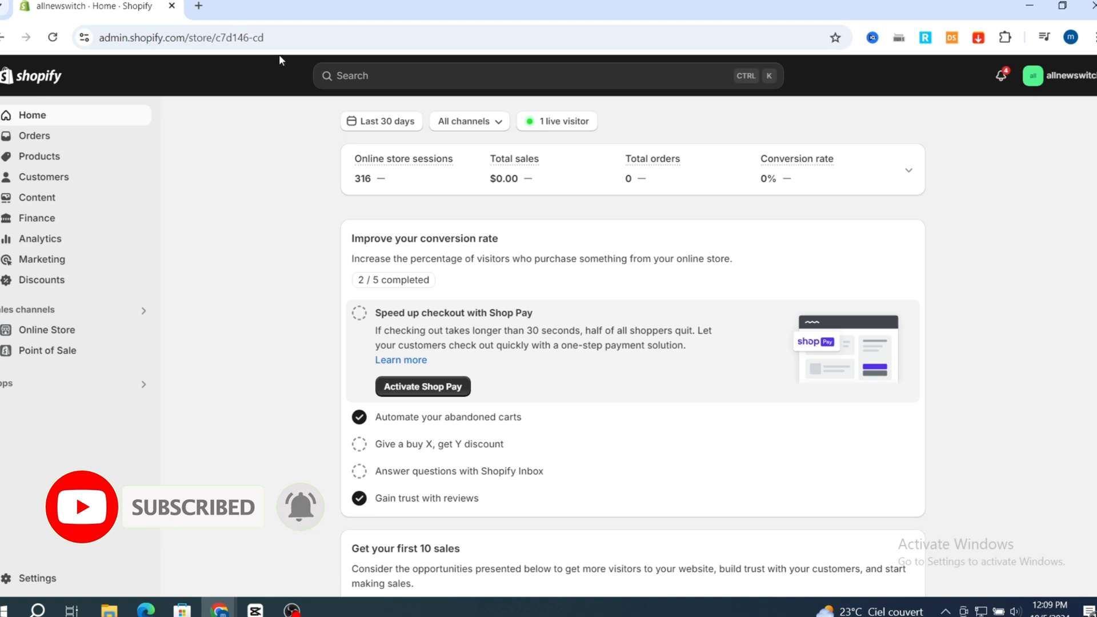
- Open the namecheap.com website in a new browser tab
{"action": "left_click", "coordinate": [199, 5]}
{"action": "left_click", "coordinate": [212, 29]}
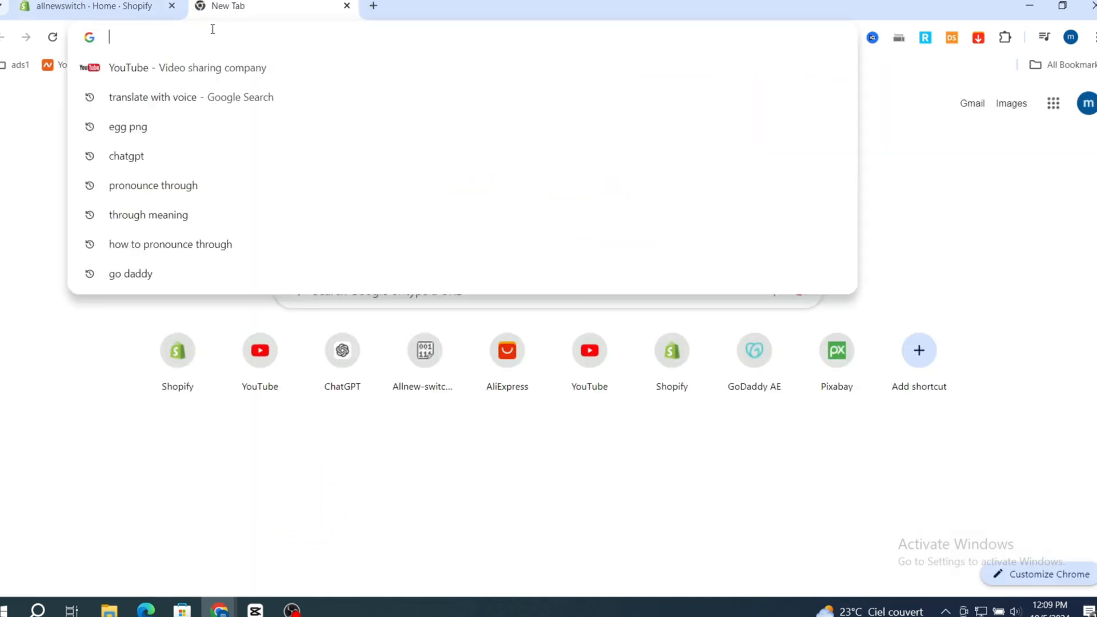
{"action": "type", "text": "namecheap.com"}
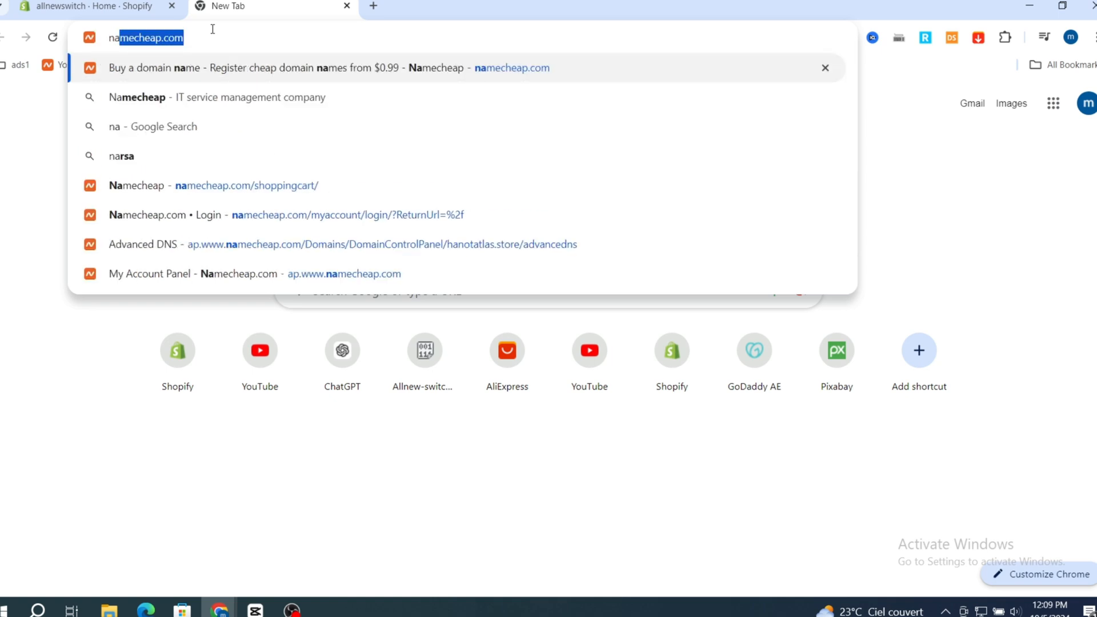
{"action": "key", "text": "Return"}
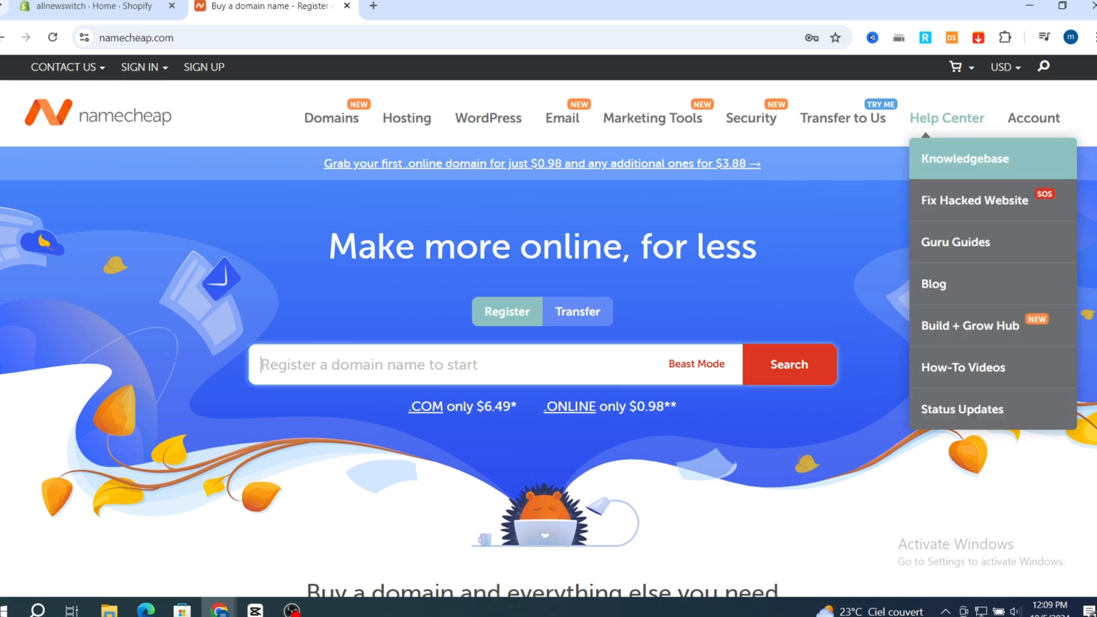
{"action": "mouse_move", "coordinate": [970, 127]}
{"action": "scroll", "coordinate": [996, 155], "scroll_direction": "down", "scroll_amount": 1}
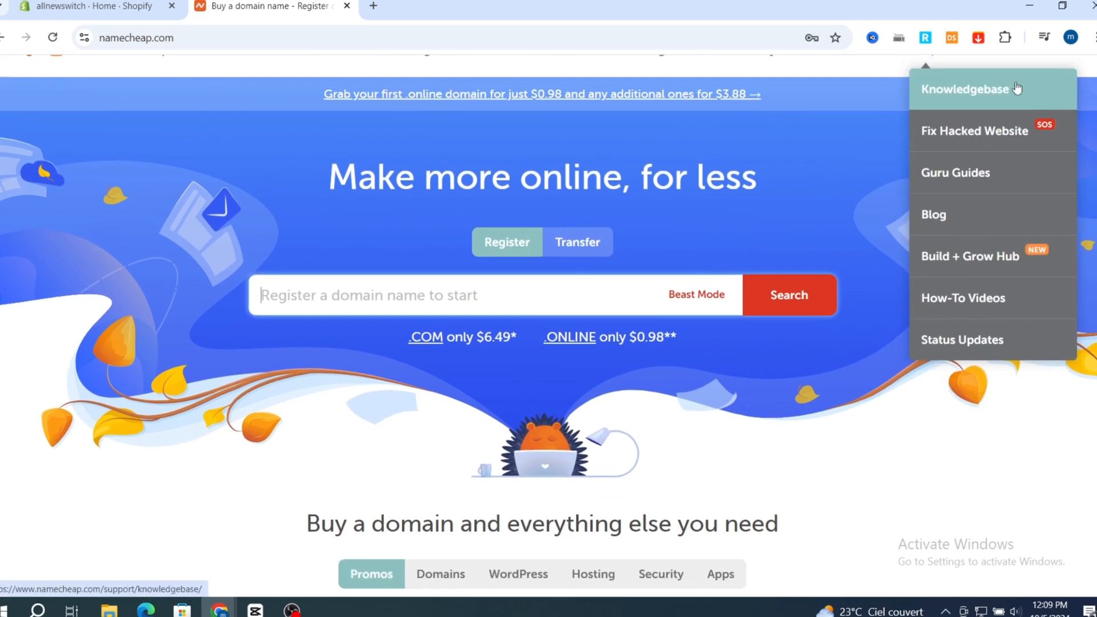
{"action": "scroll", "coordinate": [1034, 105], "scroll_direction": "up", "scroll_amount": 1}
{"action": "mouse_move", "coordinate": [1035, 105]}
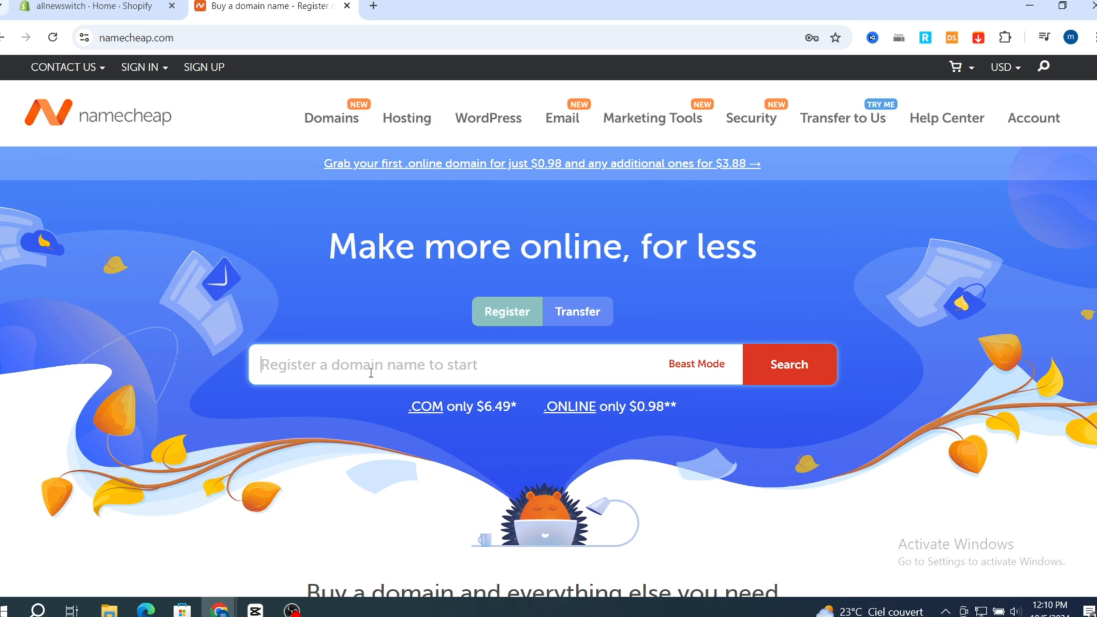
- Search for the domain name allnewswitch on the Namecheap home page
{"action": "type", "text": "allnewswi"}
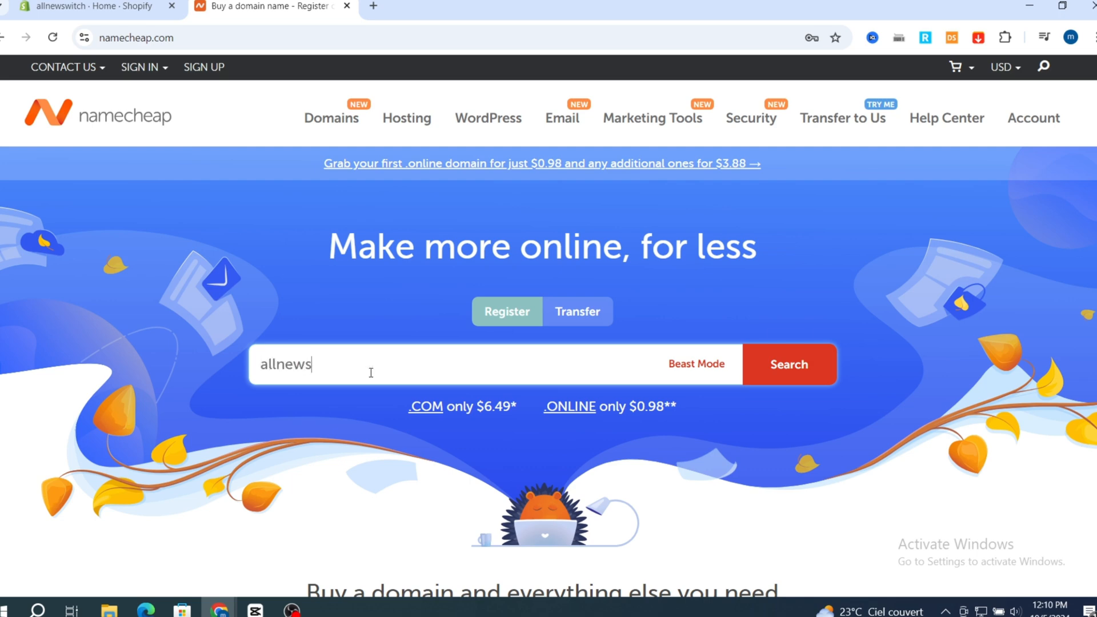
{"action": "type", "text": "tch"}
{"action": "left_click", "coordinate": [804, 368]}
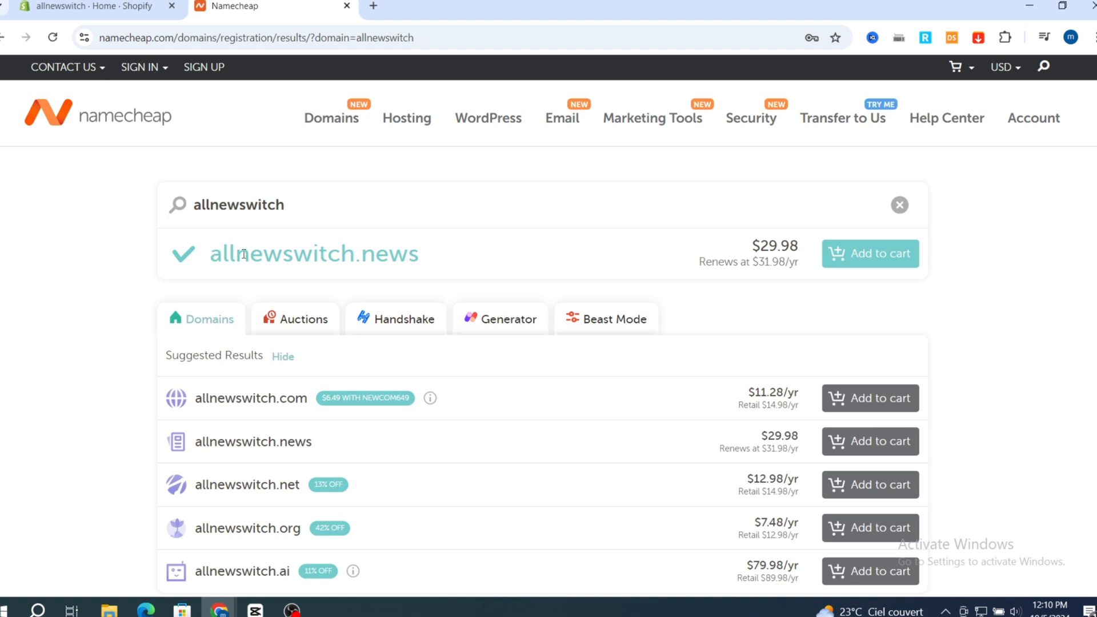
- Add the domain allnewswitch.com to the cart and open the shopping cart
{"action": "scroll", "coordinate": [263, 417], "scroll_direction": "down", "scroll_amount": 1}
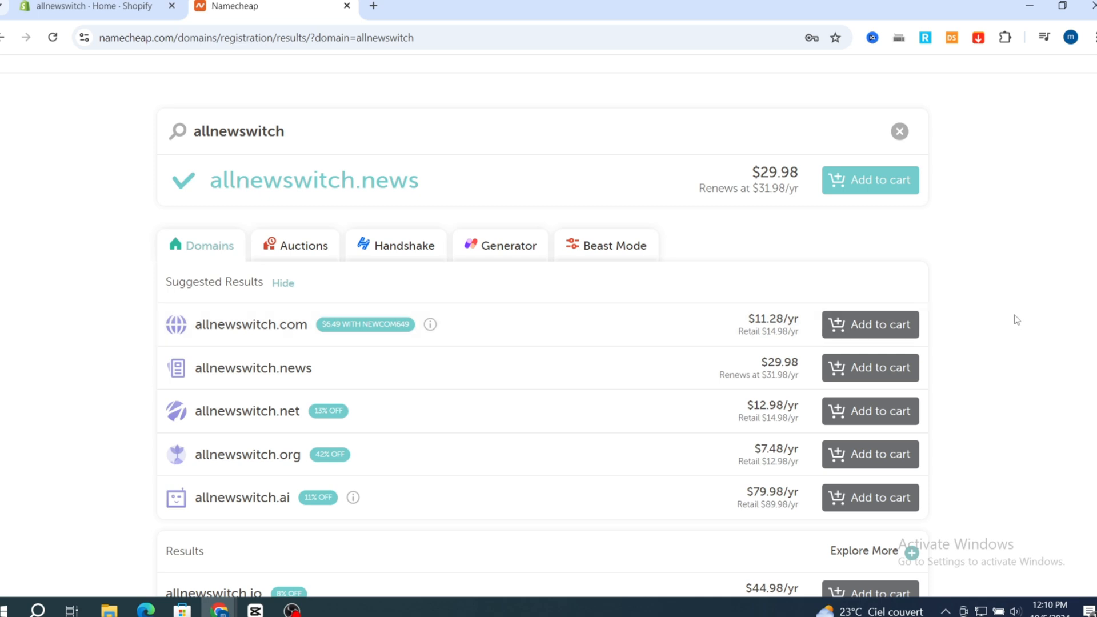
{"action": "left_click", "coordinate": [882, 331]}
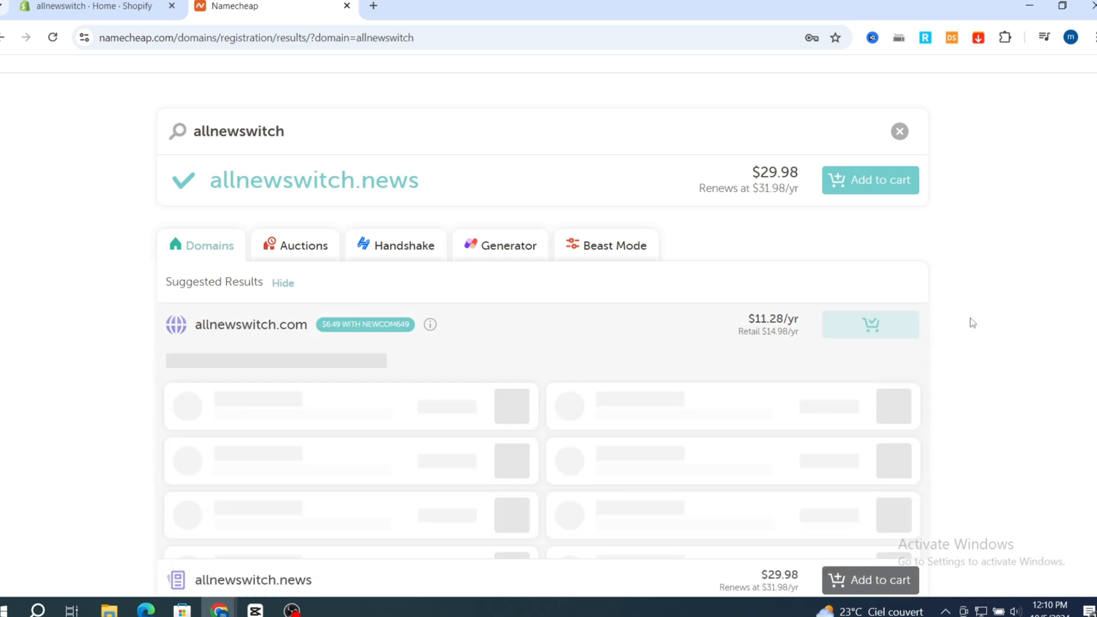
{"action": "scroll", "coordinate": [971, 320], "scroll_direction": "up", "scroll_amount": 1}
{"action": "mouse_move", "coordinate": [919, 84]}
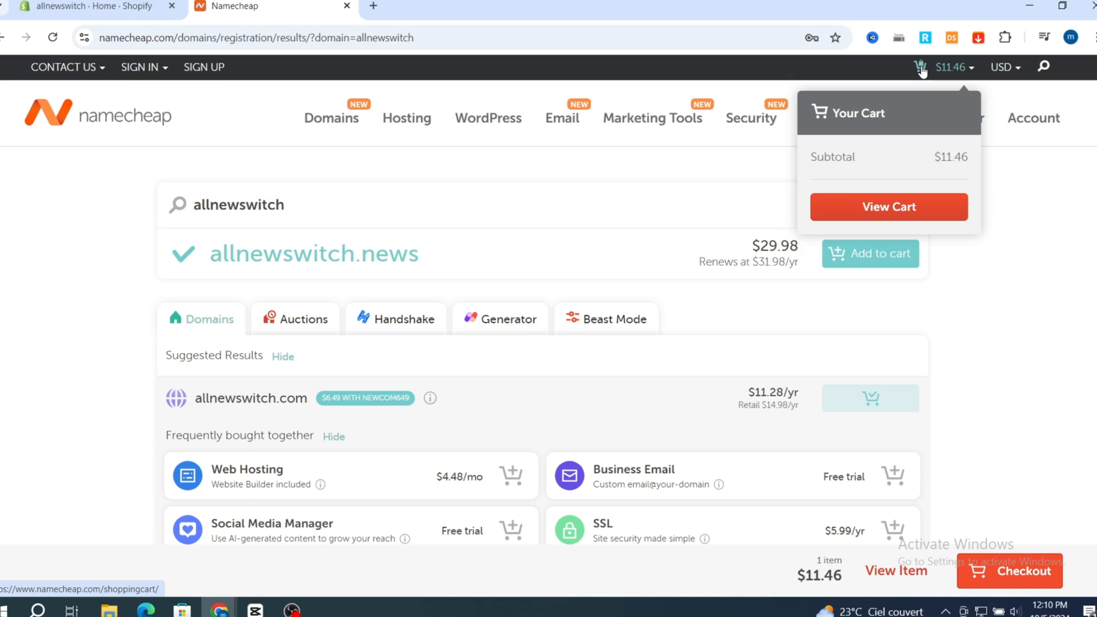
{"action": "left_click", "coordinate": [866, 212]}
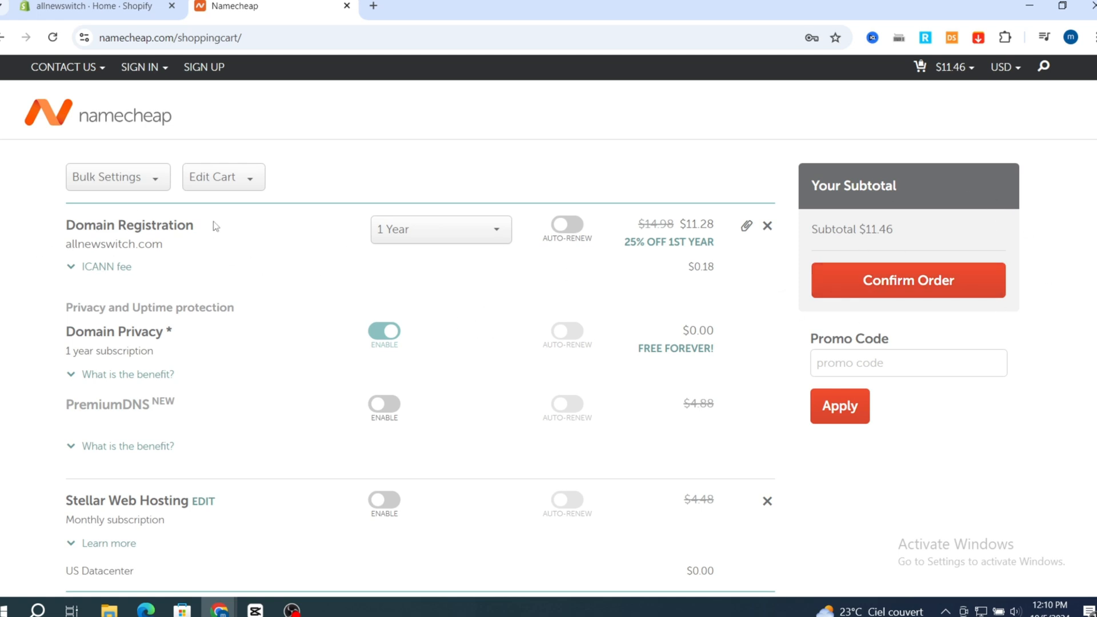
- Review the registration terms for allnewswitch.com, keep 1 Year, and enable auto-renew for the domain registration
{"action": "left_click", "coordinate": [461, 230]}
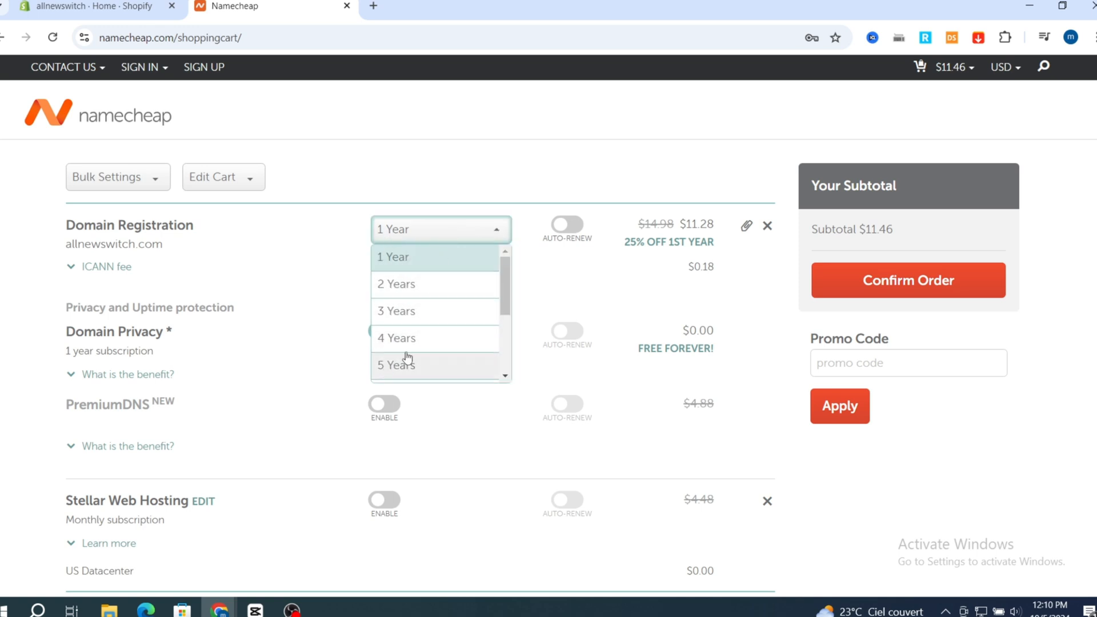
{"action": "scroll", "coordinate": [407, 360], "scroll_direction": "down", "scroll_amount": 2}
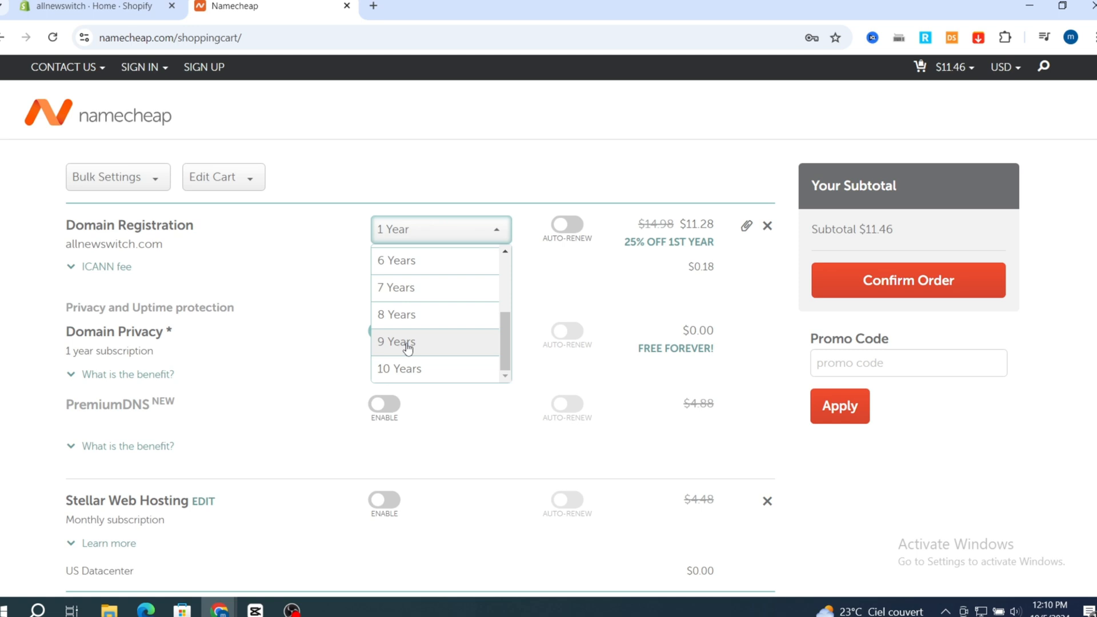
{"action": "left_click", "coordinate": [395, 167]}
{"action": "left_click", "coordinate": [564, 229]}
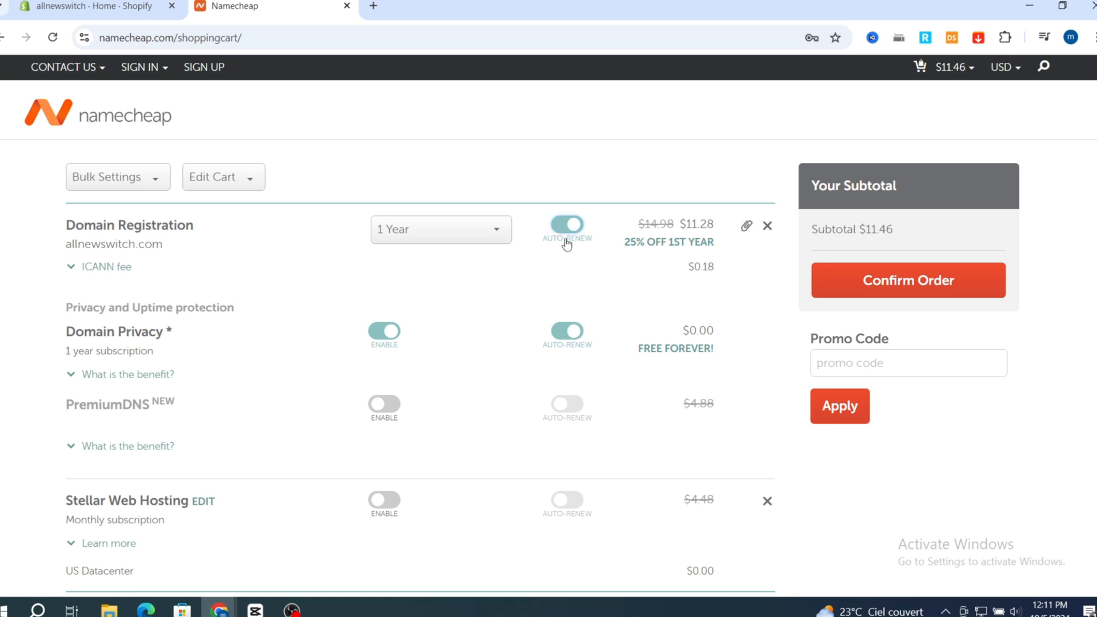
- Look through the optional extras in the cart and confirm the order without adding any of them
{"action": "scroll", "coordinate": [313, 314], "scroll_direction": "down", "scroll_amount": 6}
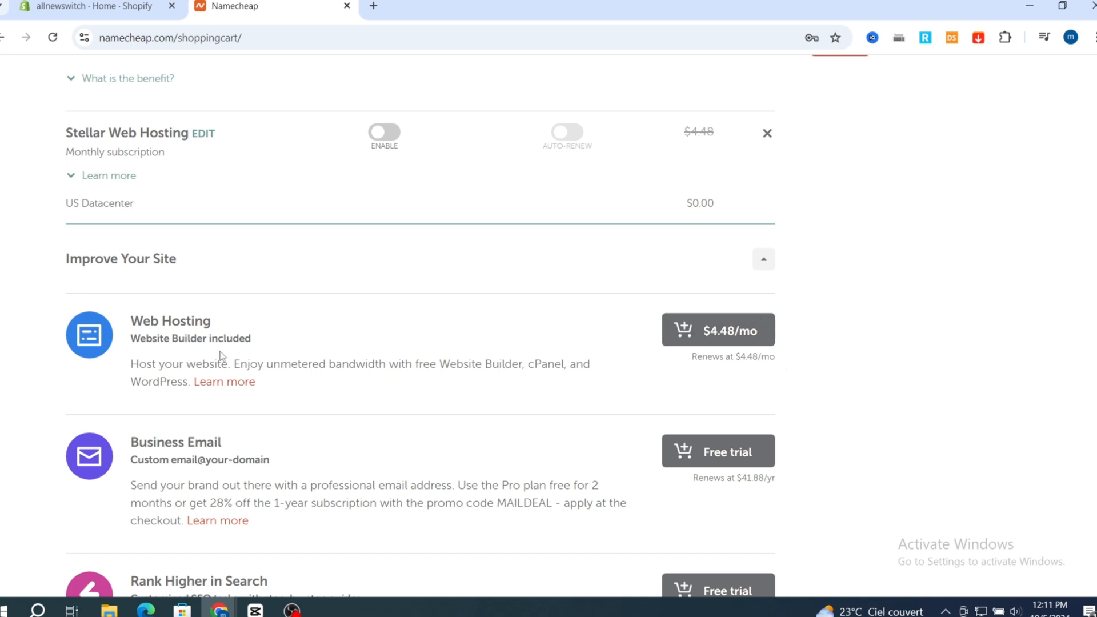
{"action": "scroll", "coordinate": [320, 362], "scroll_direction": "down", "scroll_amount": 3}
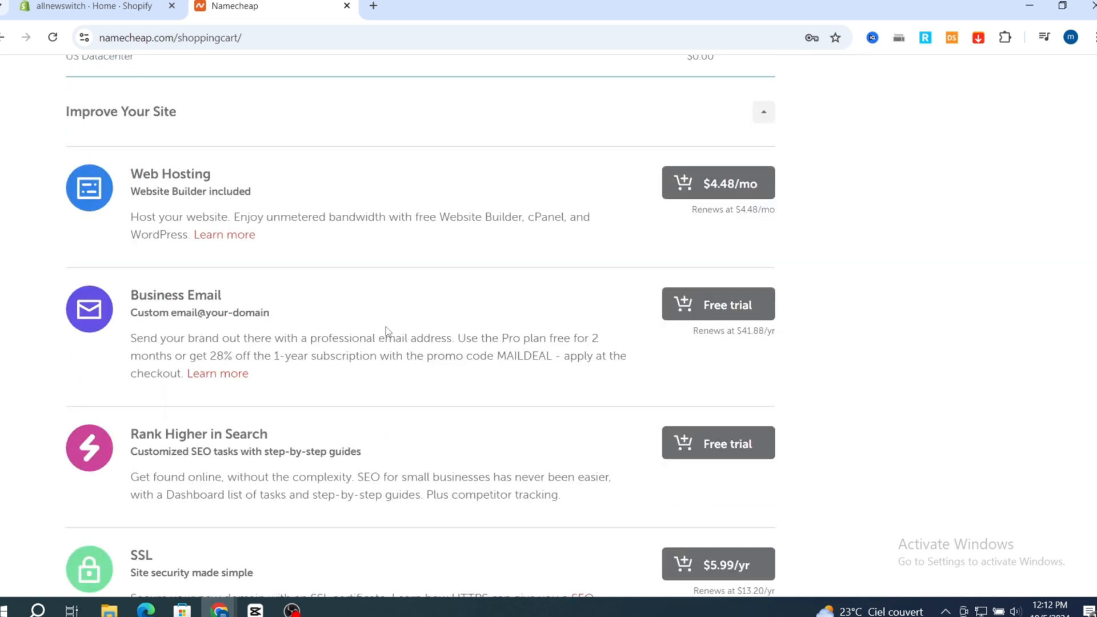
{"action": "scroll", "coordinate": [200, 383], "scroll_direction": "down", "scroll_amount": 3}
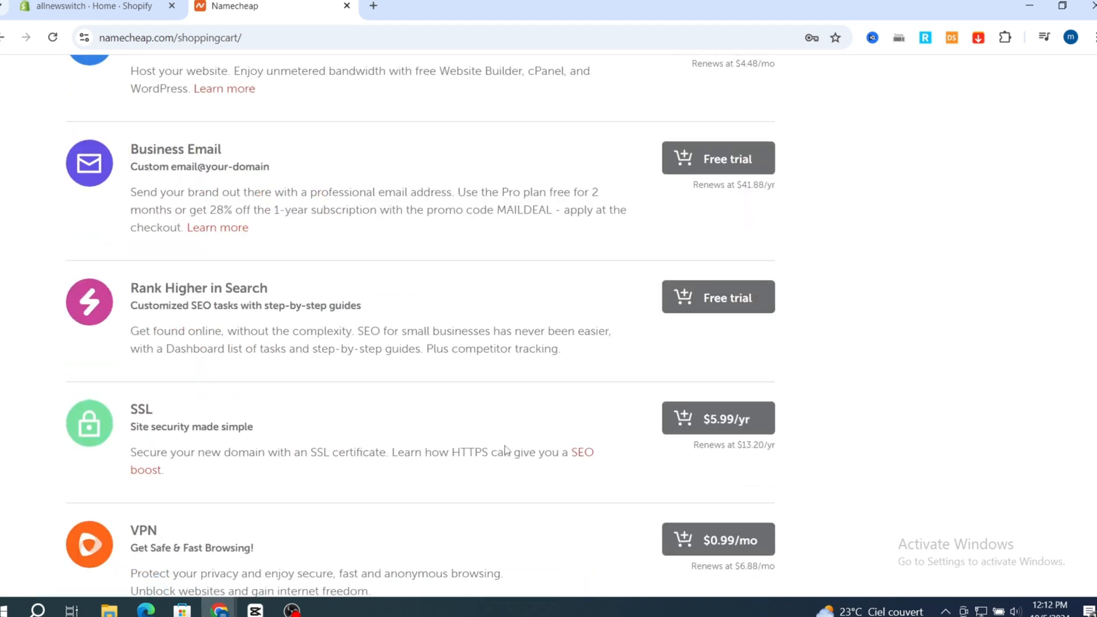
{"action": "scroll", "coordinate": [637, 440], "scroll_direction": "up", "scroll_amount": 10}
{"action": "scroll", "coordinate": [514, 468], "scroll_direction": "up", "scroll_amount": 3}
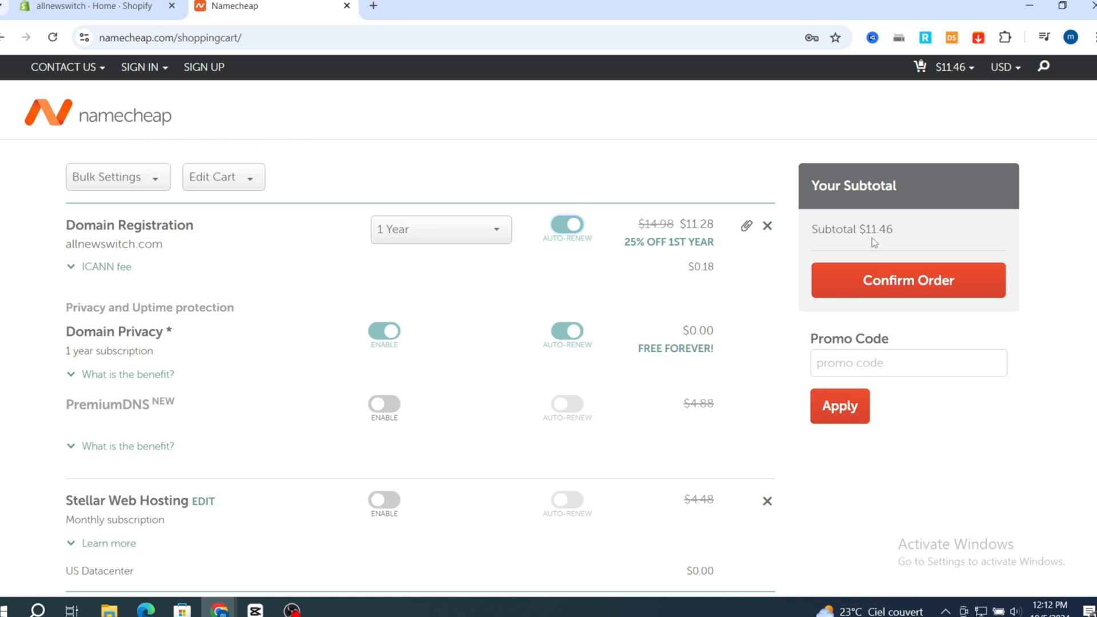
{"action": "left_click", "coordinate": [896, 280]}
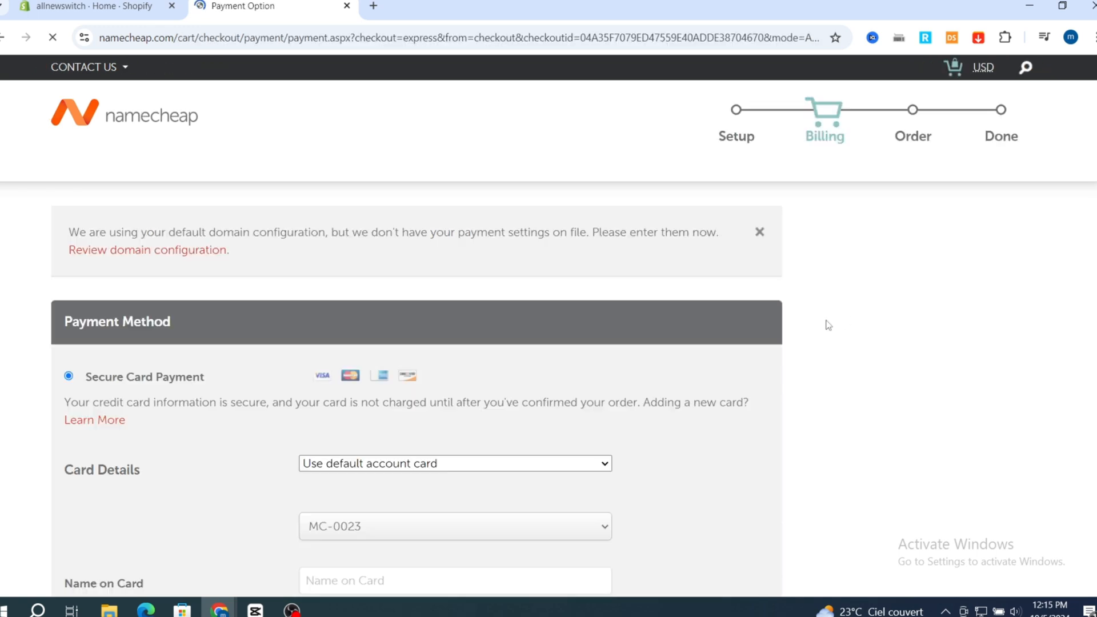
- Review the available payment methods and return to the Namecheap home page without paying
{"action": "scroll", "coordinate": [1083, 244], "scroll_direction": "down", "scroll_amount": 1}
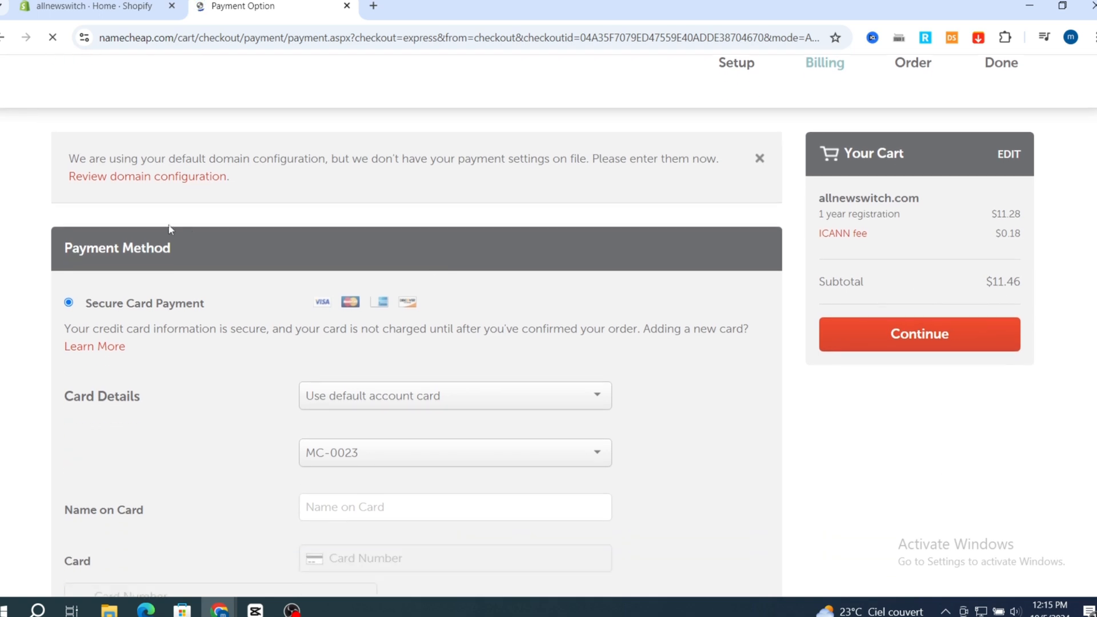
{"action": "scroll", "coordinate": [97, 321], "scroll_direction": "down", "scroll_amount": 4}
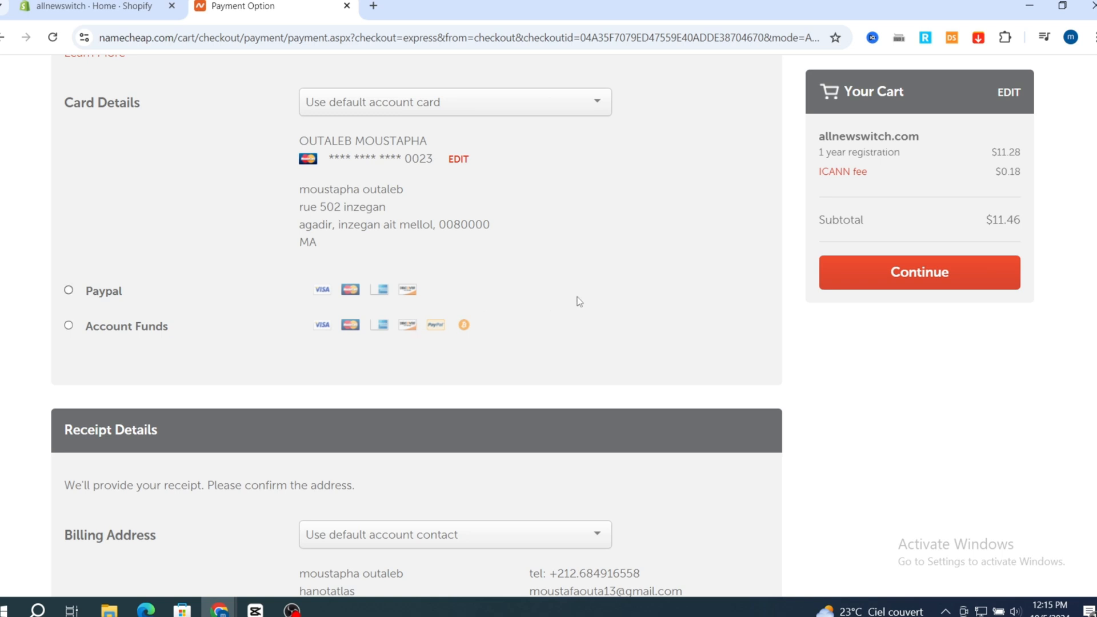
{"action": "scroll", "coordinate": [534, 330], "scroll_direction": "up", "scroll_amount": 5}
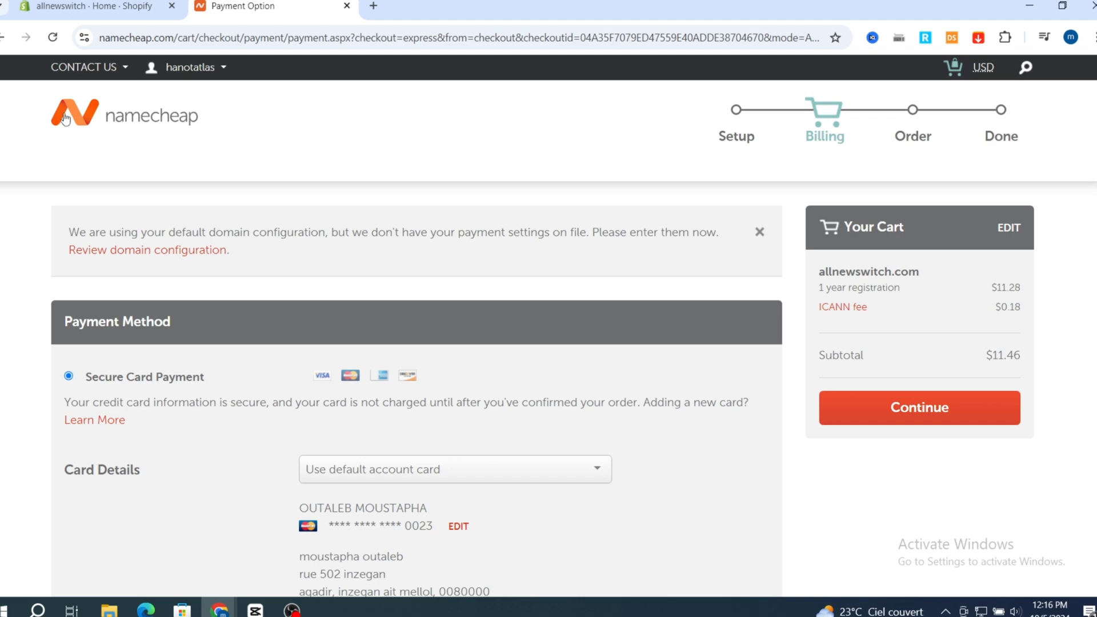
{"action": "left_click", "coordinate": [91, 114]}
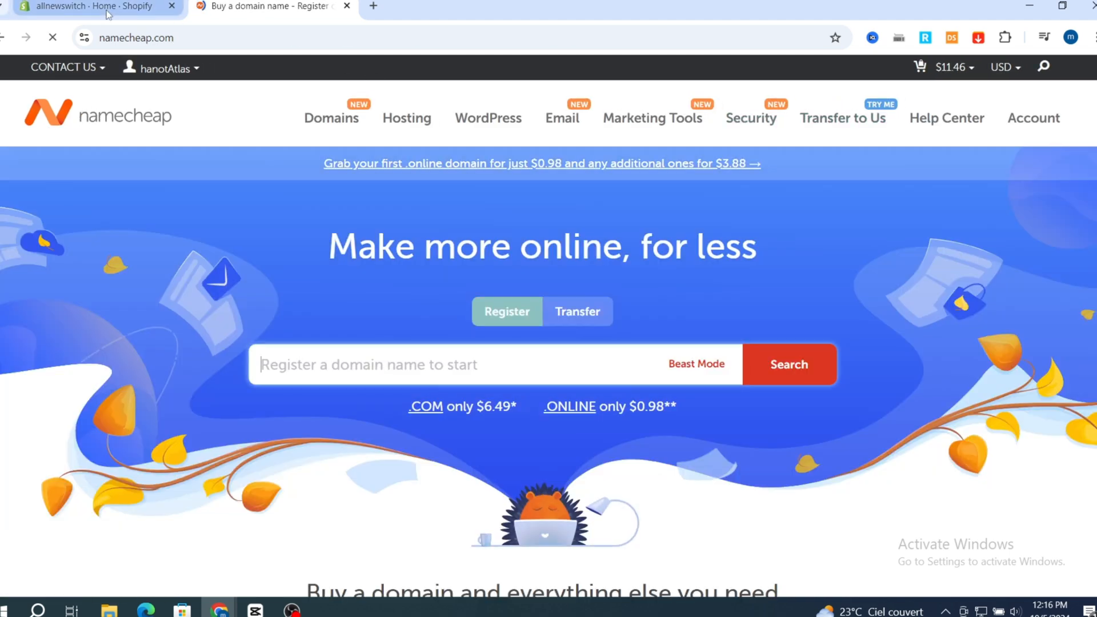
- Switch to the Shopify admin and open the form for connecting an existing domain in the store's domain settings
{"action": "left_click", "coordinate": [107, 10]}
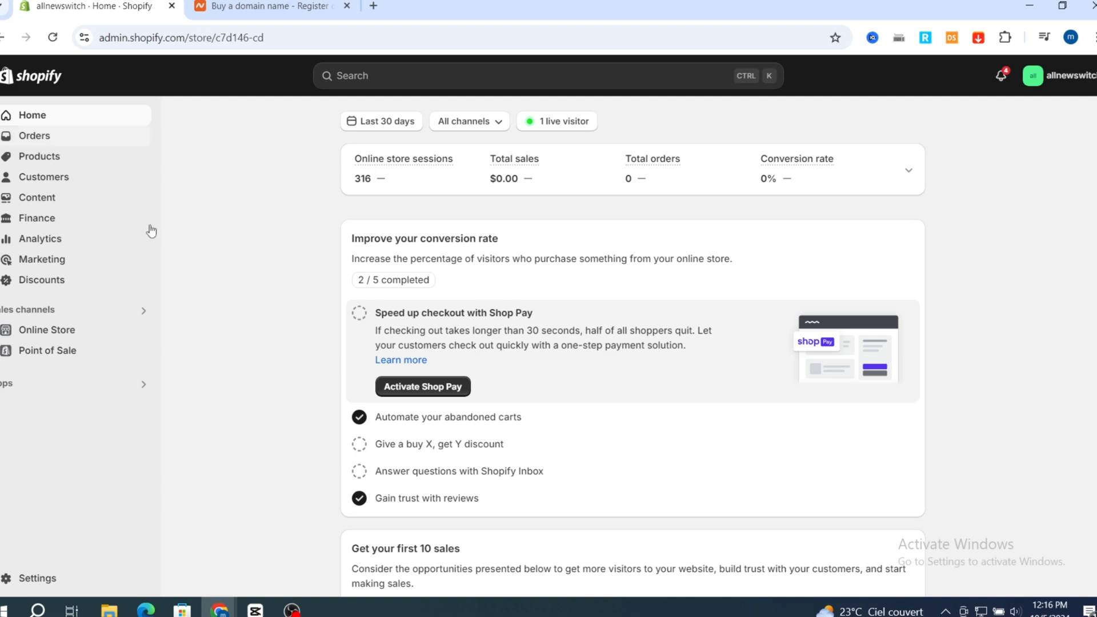
{"action": "left_click", "coordinate": [200, 7]}
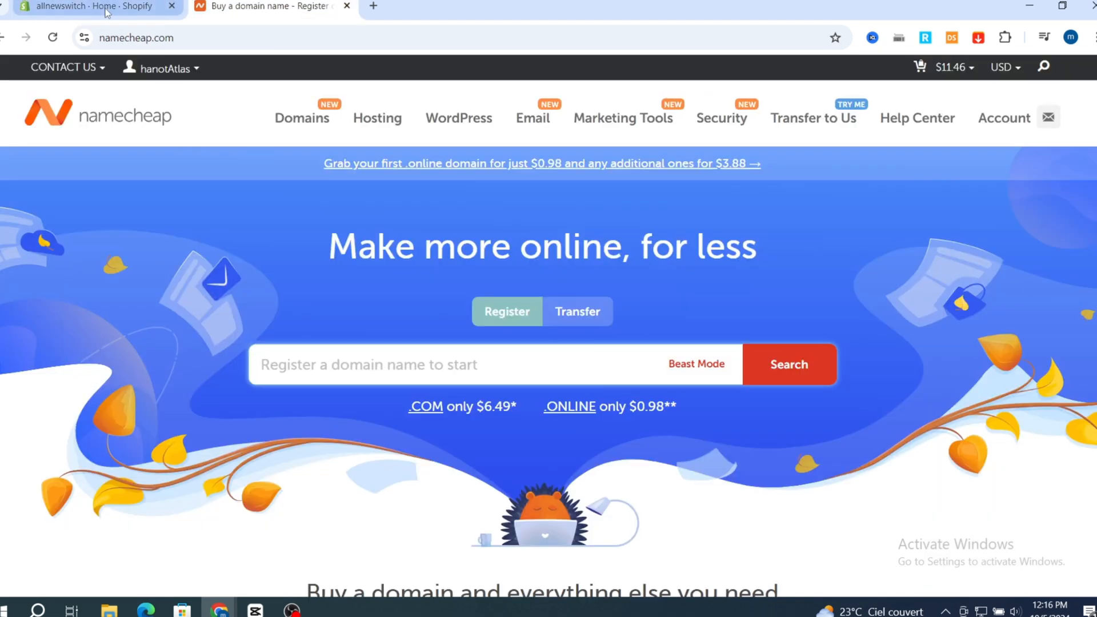
{"action": "left_click", "coordinate": [106, 10]}
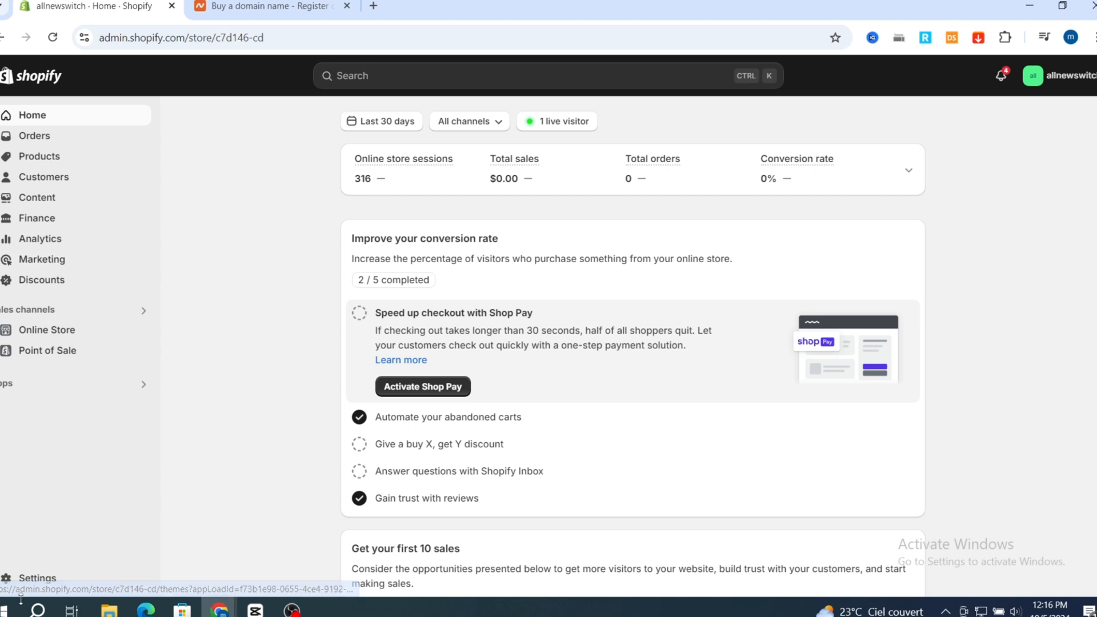
{"action": "left_click", "coordinate": [36, 579]}
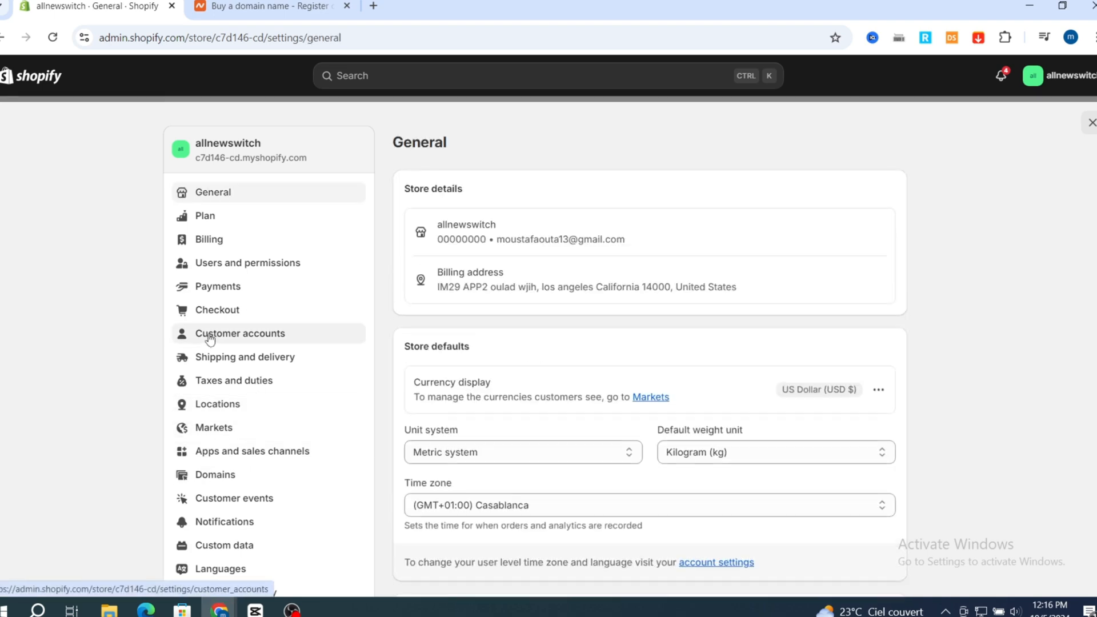
{"action": "scroll", "coordinate": [222, 477], "scroll_direction": "down", "scroll_amount": 3}
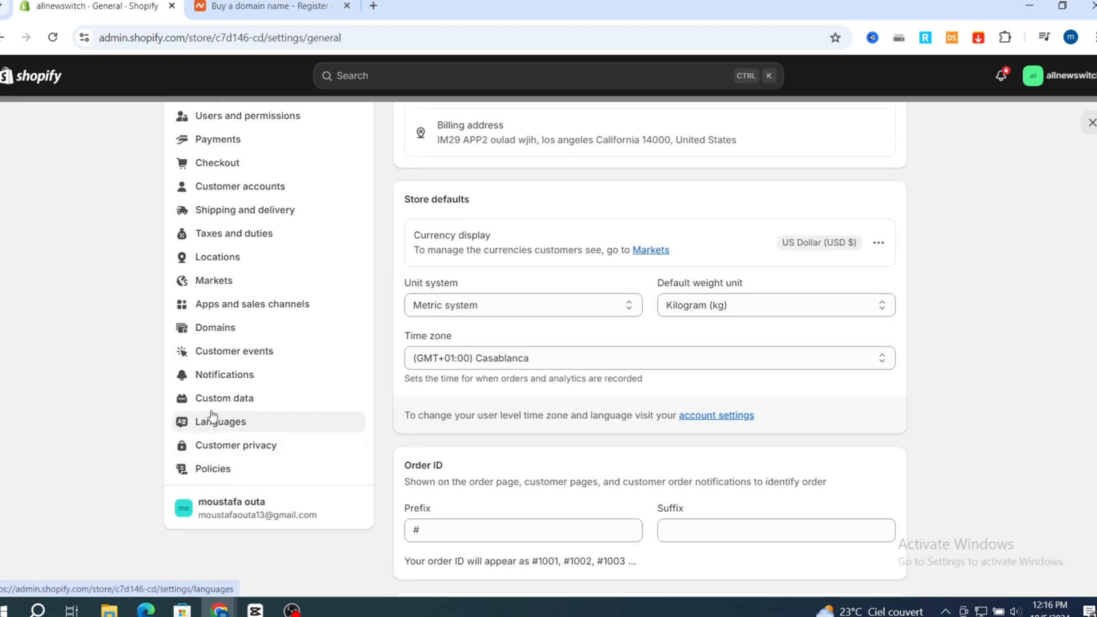
{"action": "left_click", "coordinate": [212, 331]}
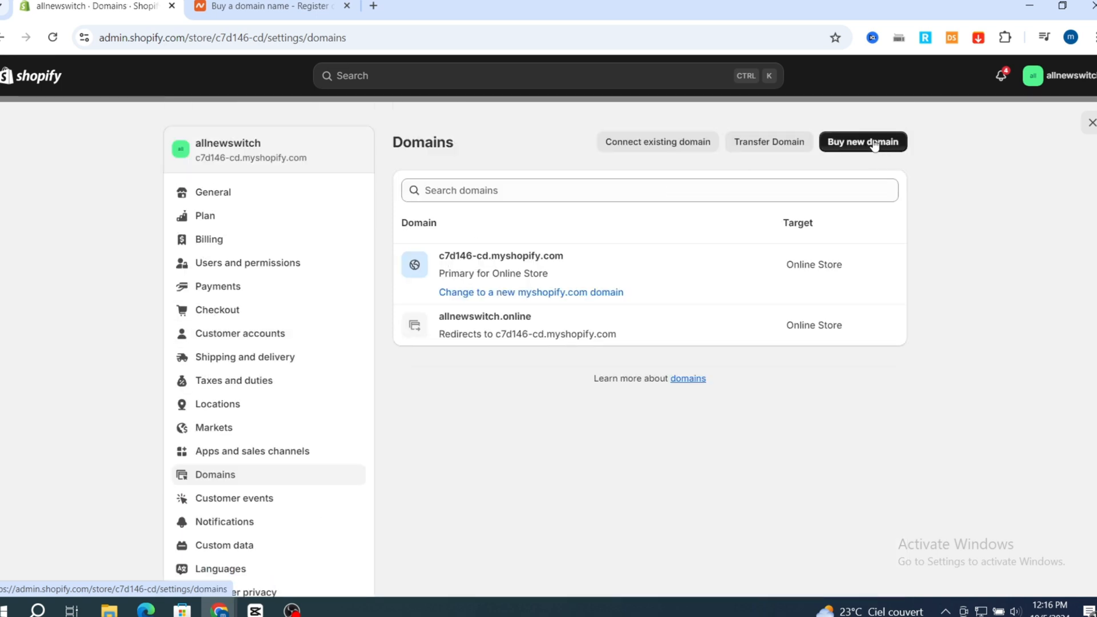
{"action": "left_click", "coordinate": [638, 144]}
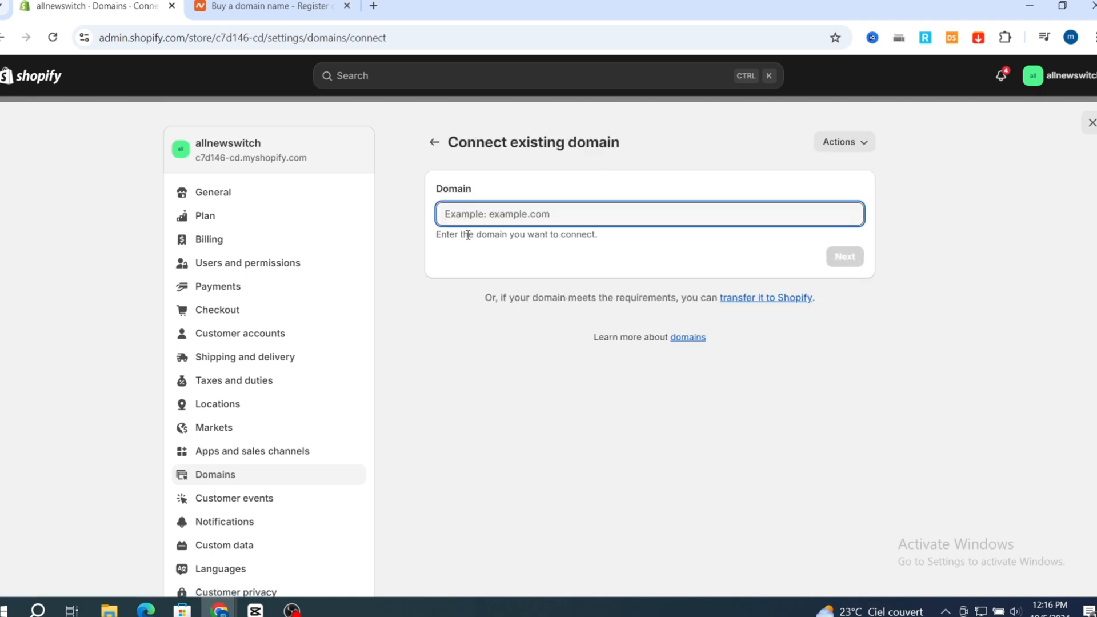
- Switch back to the Namecheap site and open the account dashboard
{"action": "key", "text": "ctrl+Tab"}
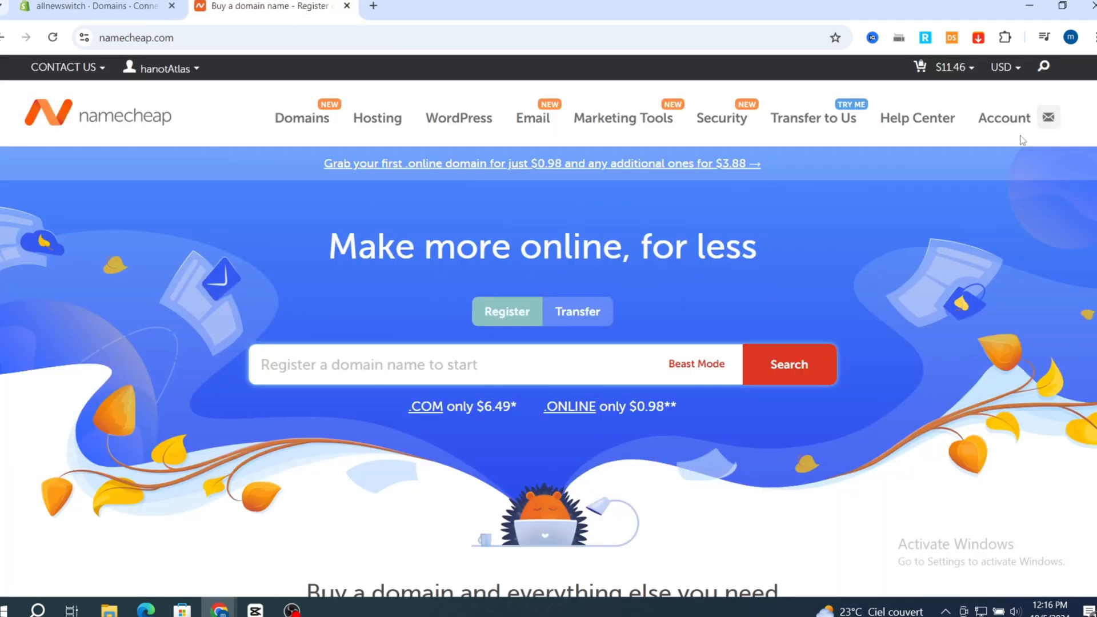
{"action": "mouse_move", "coordinate": [987, 123]}
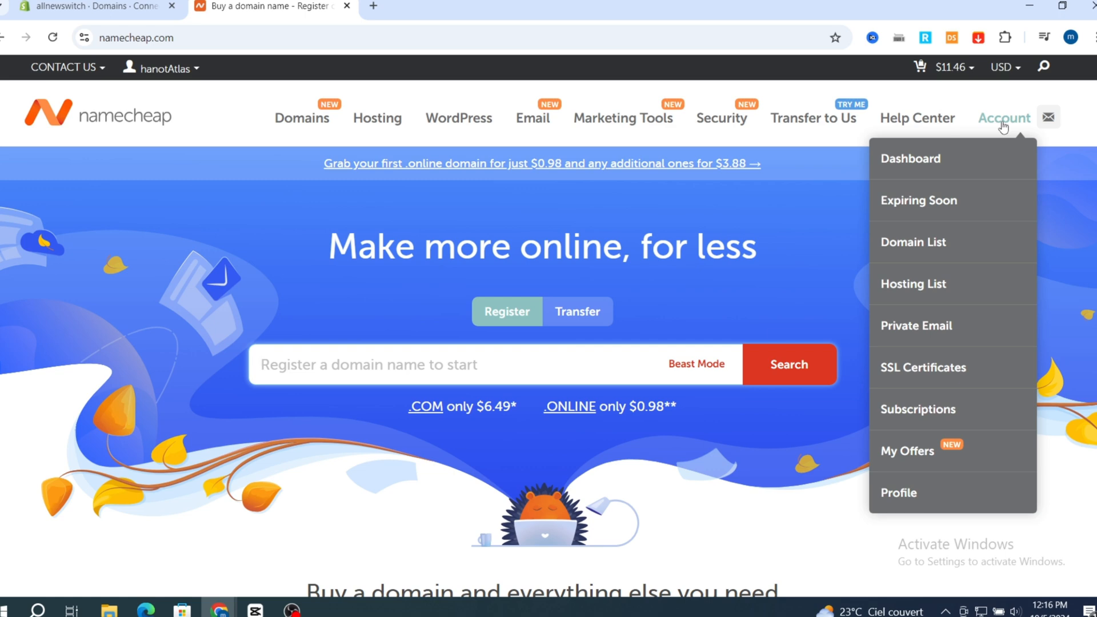
{"action": "left_click", "coordinate": [1003, 120]}
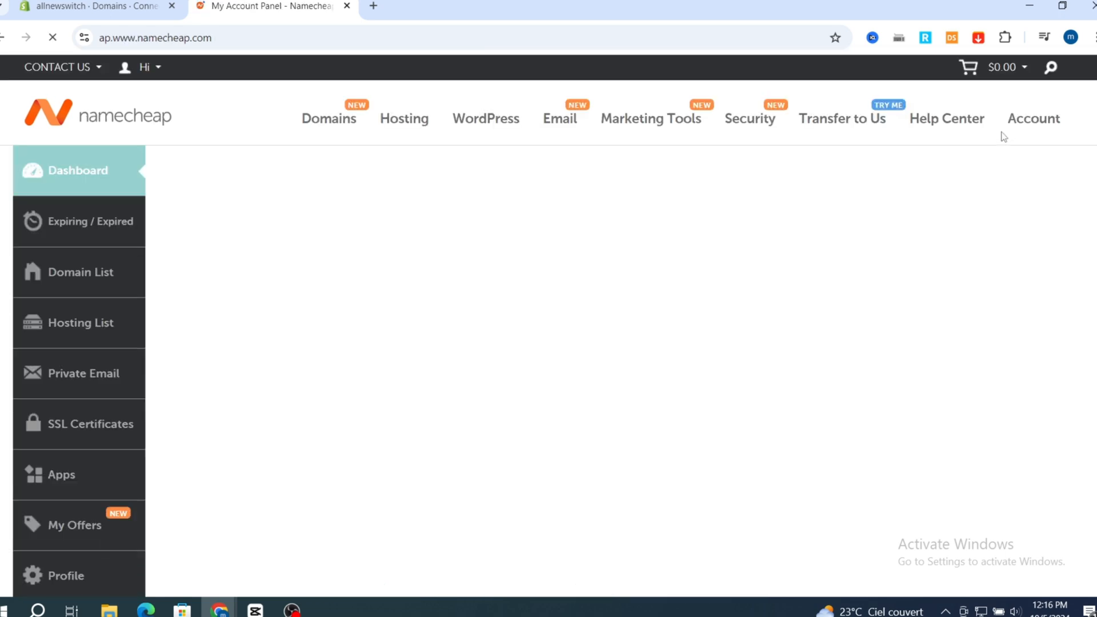
- Open the management page of the hanotatlas.store domain and copy the domain name
{"action": "scroll", "coordinate": [274, 359], "scroll_direction": "down", "scroll_amount": 2}
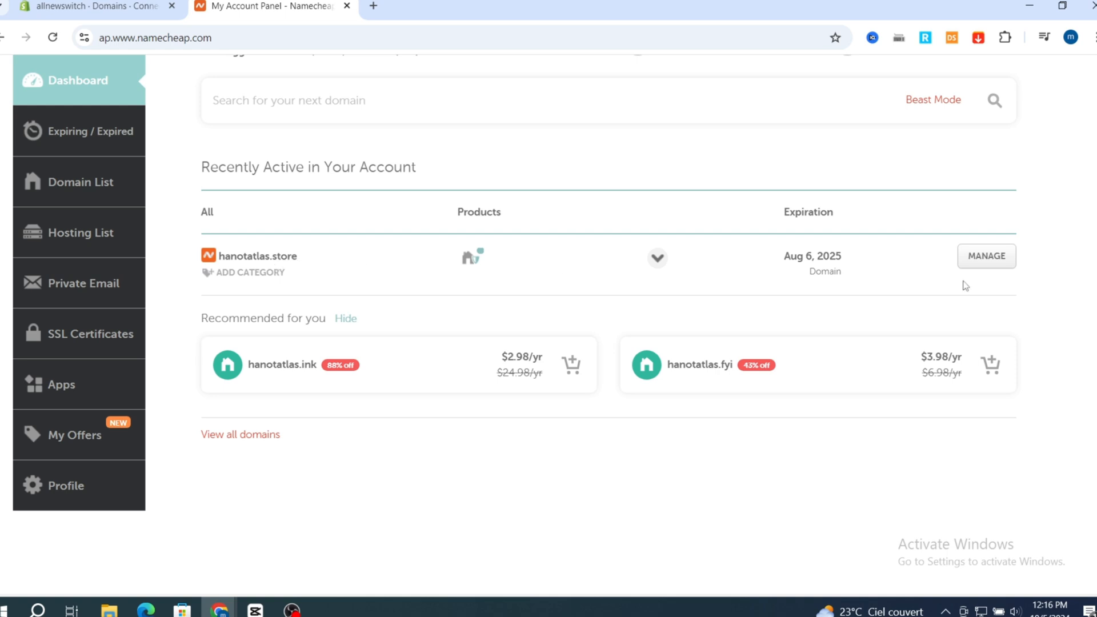
{"action": "left_click", "coordinate": [977, 260]}
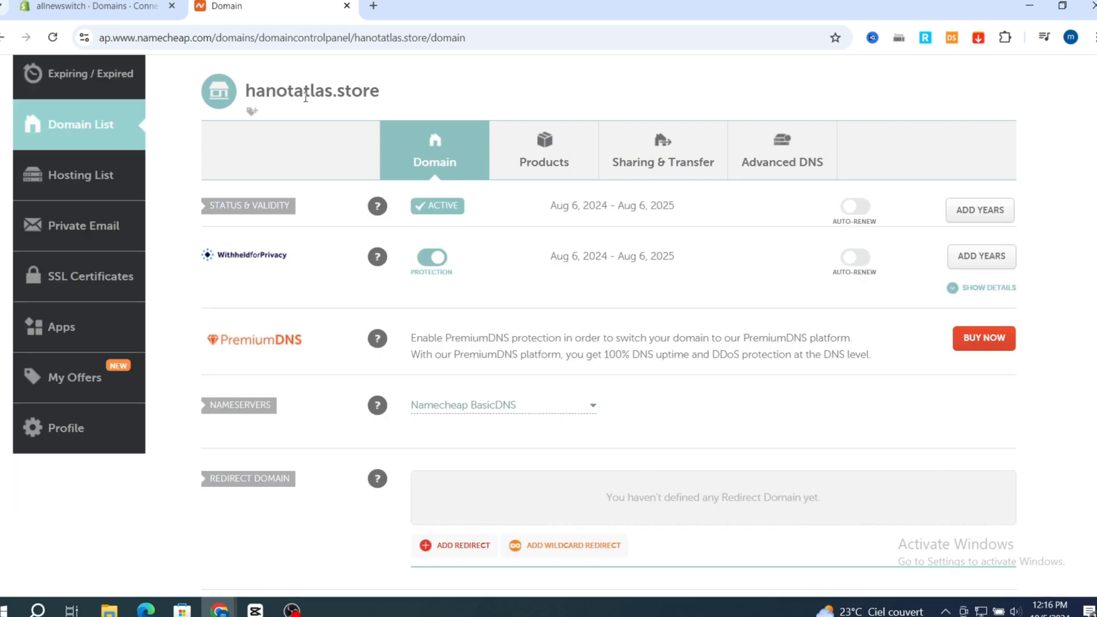
{"action": "double_click", "coordinate": [306, 93]}
{"action": "key", "text": "ctrl+c"}
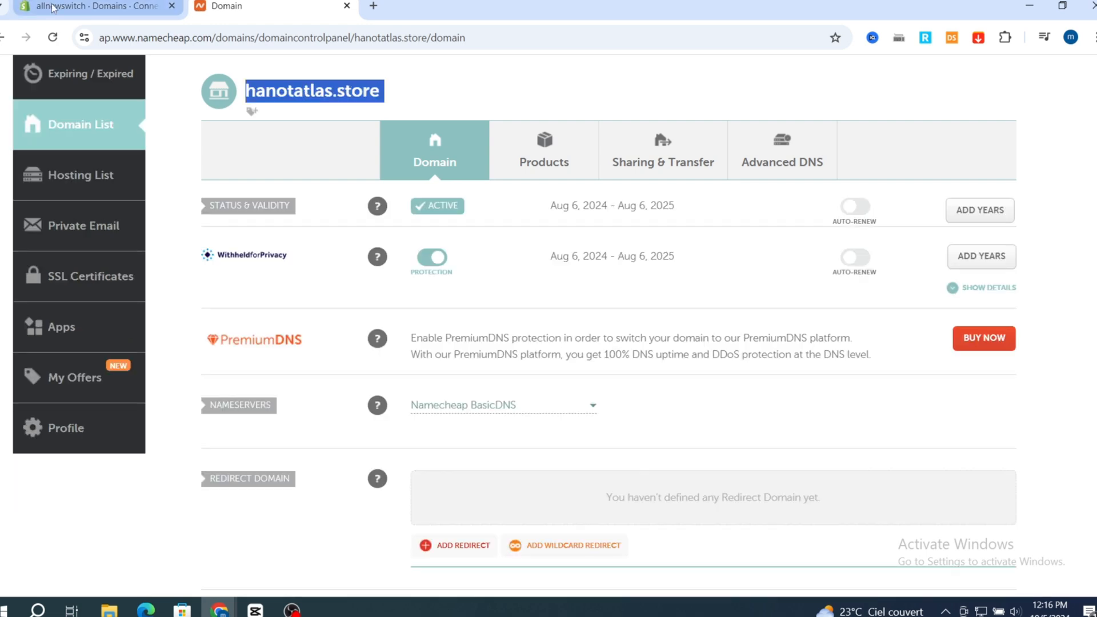
- Switch to the Shopify admin, submit hanotatlas.store as the existing domain and run the connection verification
{"action": "left_click", "coordinate": [98, 8]}
{"action": "key", "text": "ctrl+v"}
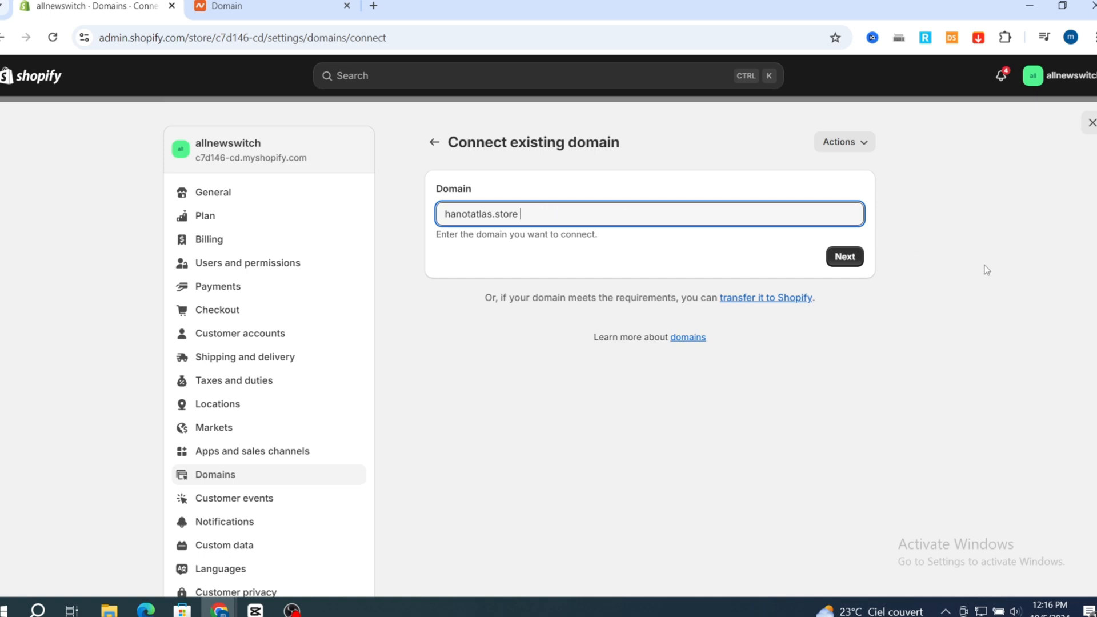
{"action": "left_click", "coordinate": [844, 256]}
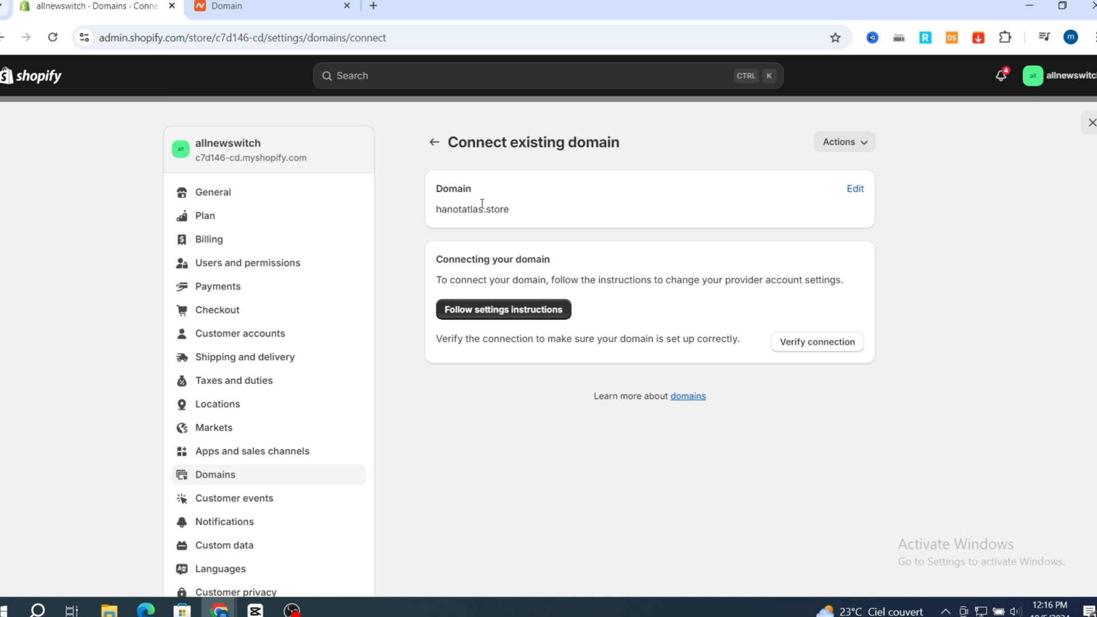
{"action": "left_click", "coordinate": [809, 342]}
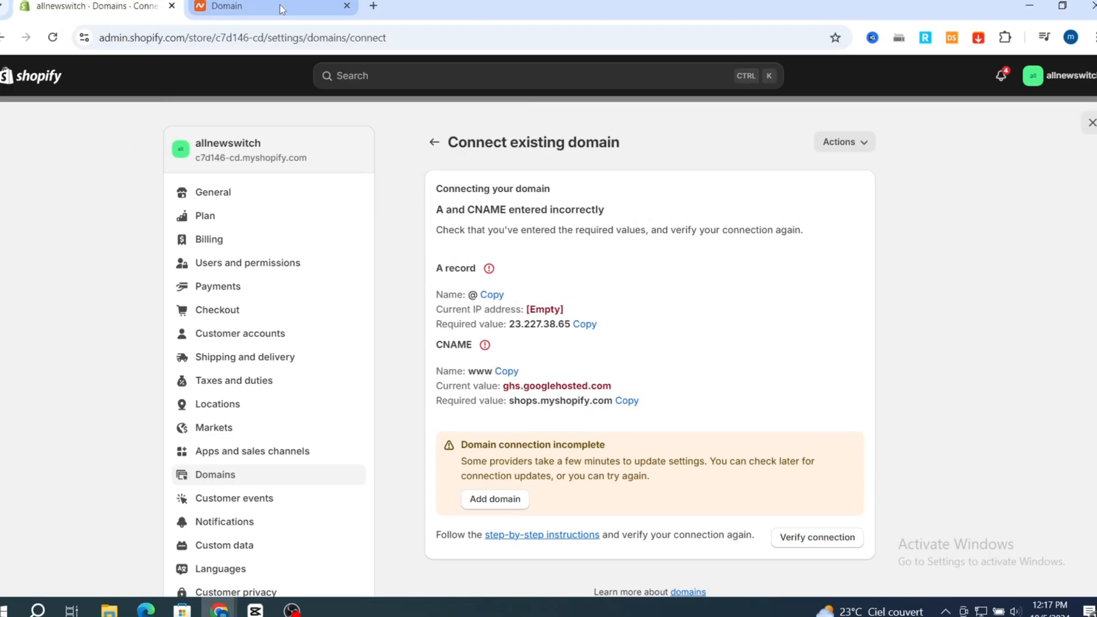
- Switch back to Namecheap and open the advanced DNS host records of hanotatlas.store
{"action": "left_click", "coordinate": [280, 6]}
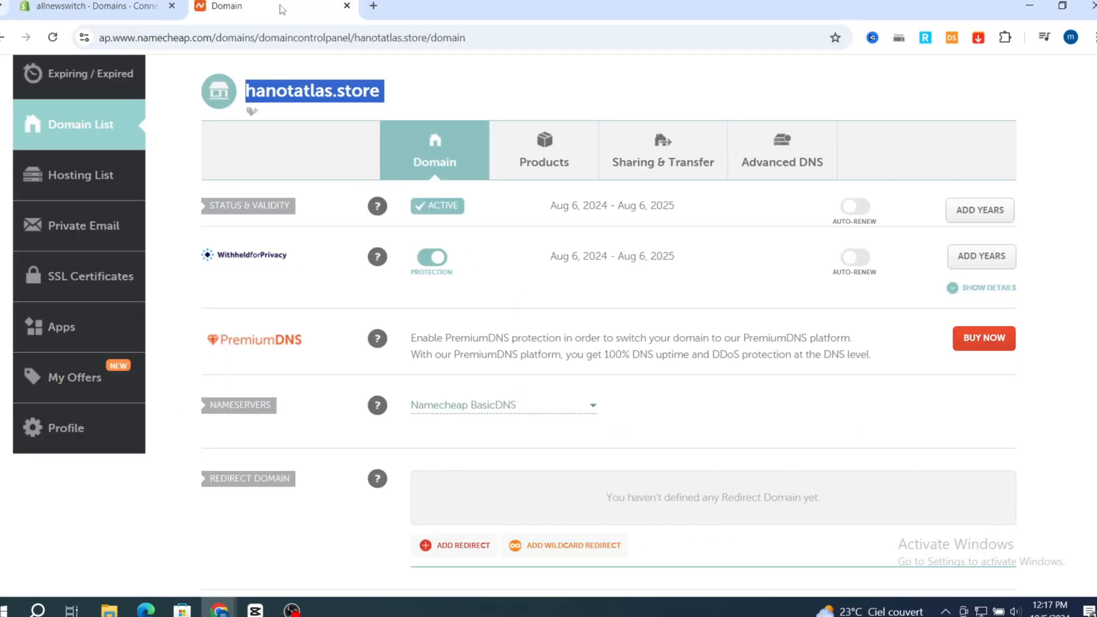
{"action": "scroll", "coordinate": [995, 395], "scroll_direction": "up", "scroll_amount": 1}
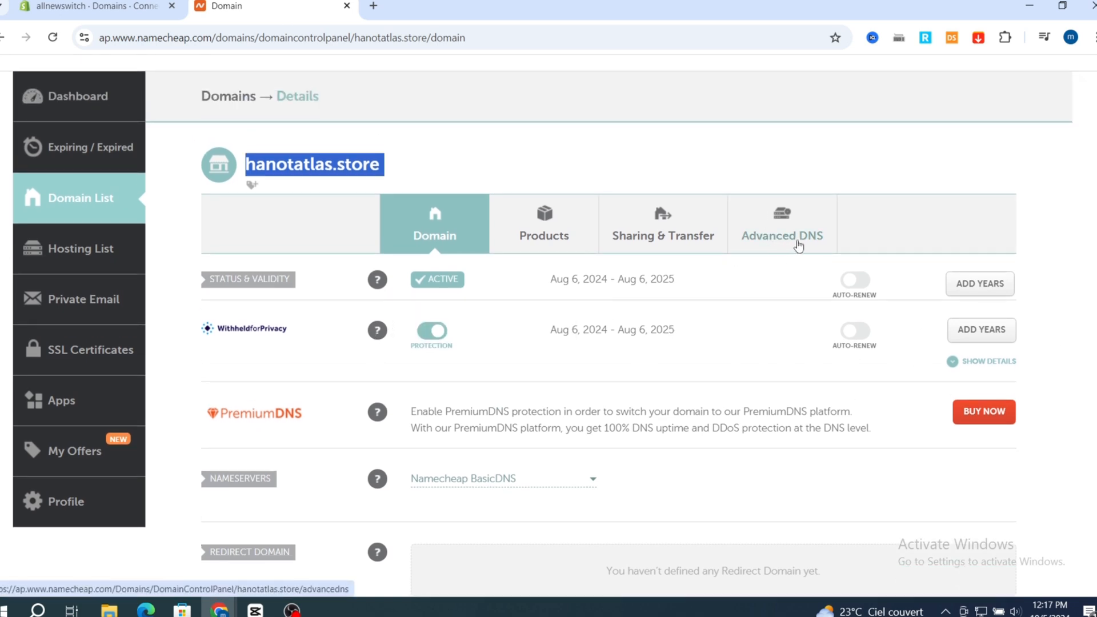
{"action": "left_click", "coordinate": [794, 243]}
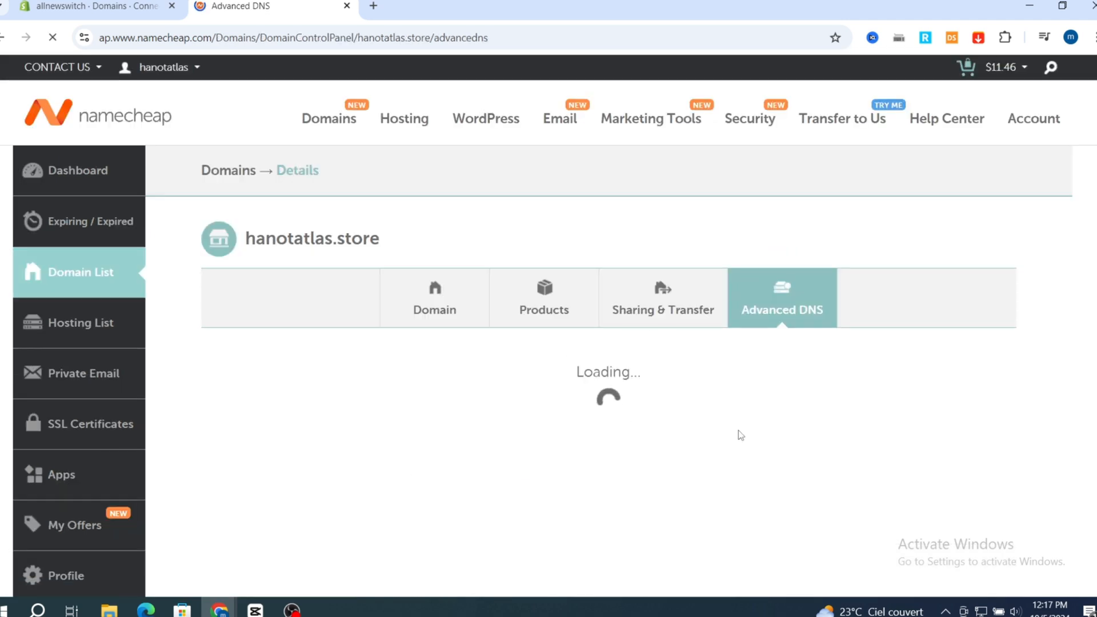
{"action": "scroll", "coordinate": [343, 400], "scroll_direction": "down", "scroll_amount": 4}
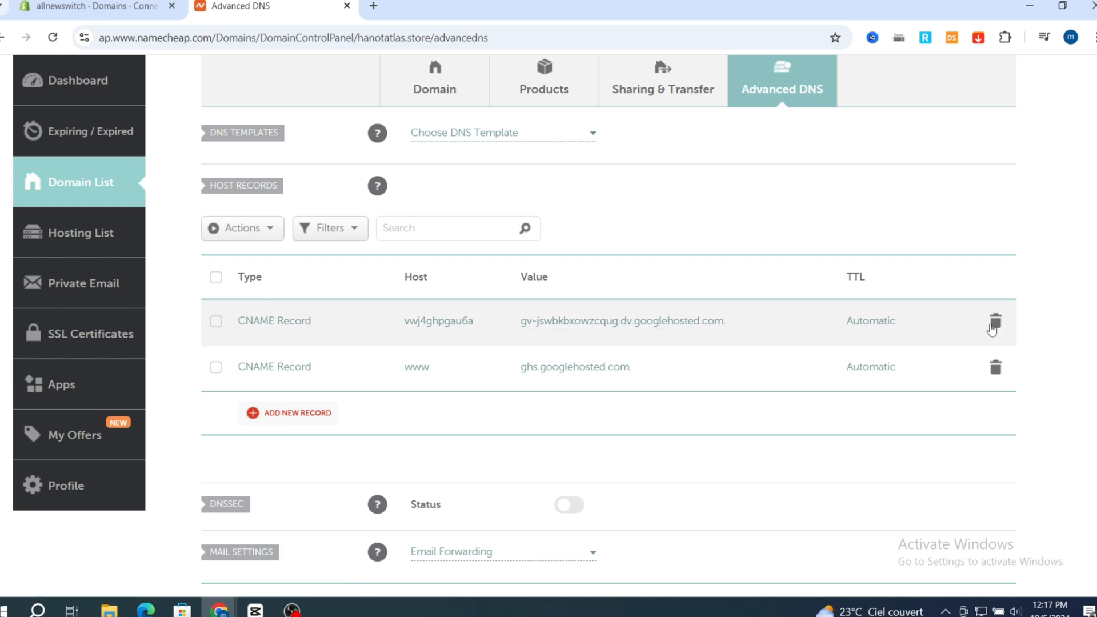
- Delete both existing CNAME records from the domain's host records
{"action": "left_click", "coordinate": [996, 320]}
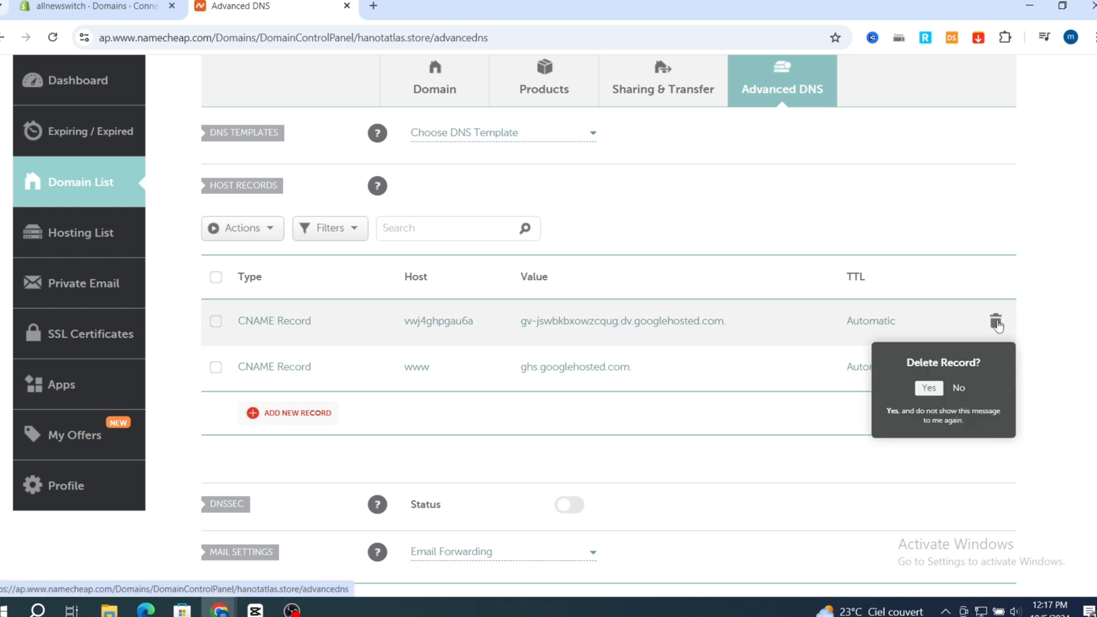
{"action": "left_click", "coordinate": [927, 393]}
{"action": "left_click", "coordinate": [996, 320]}
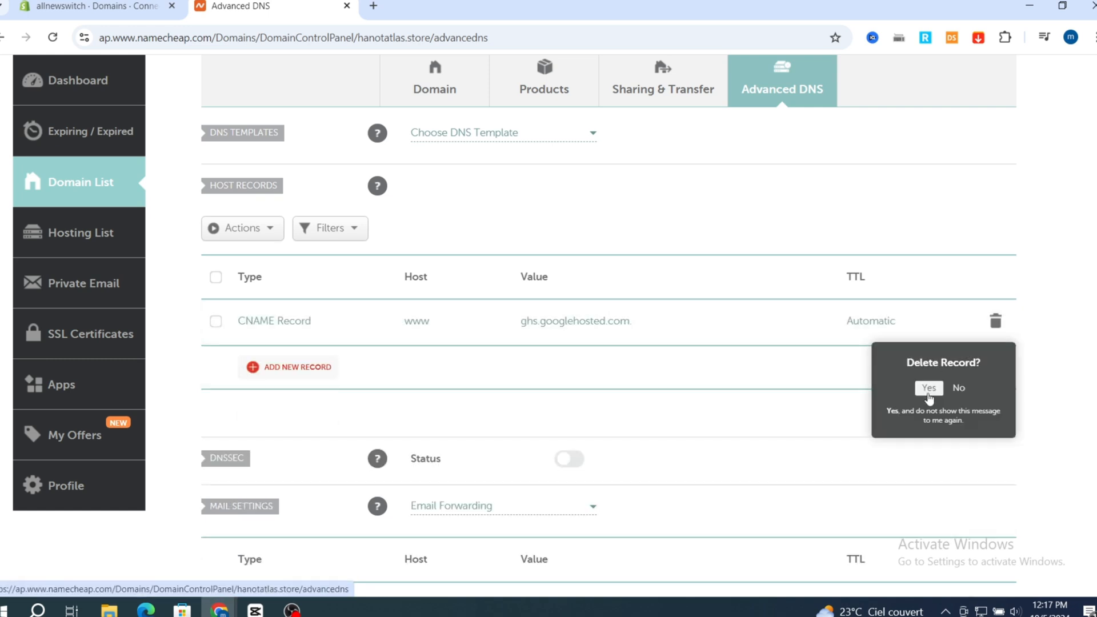
{"action": "left_click", "coordinate": [928, 393]}
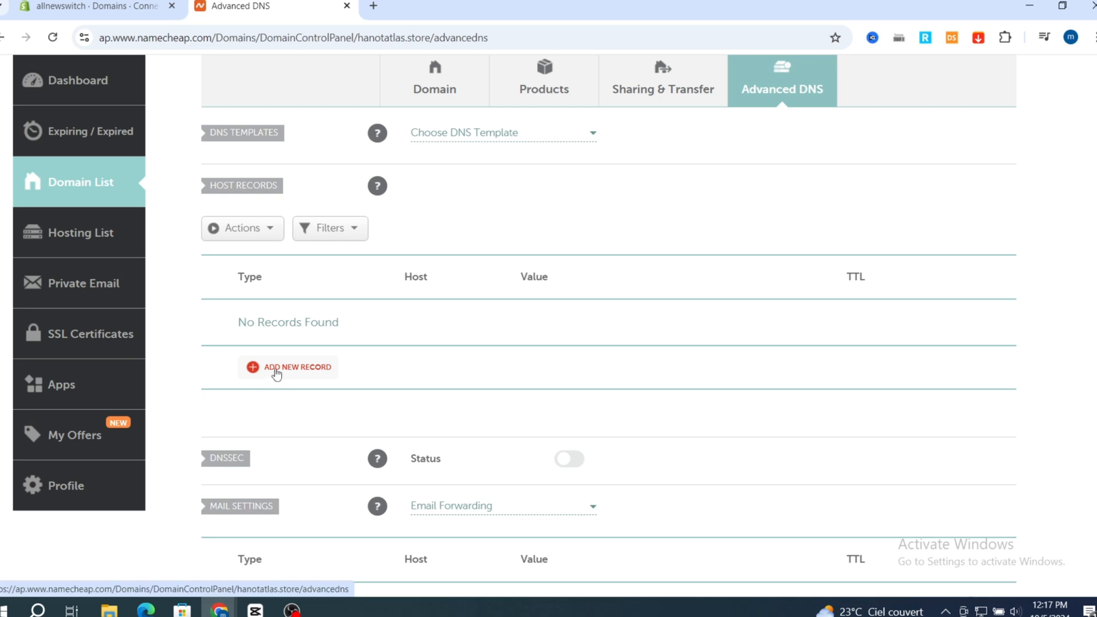
- Add an A record with host @ and Shopify's required IP address 23.227.38.65, and save it
{"action": "left_click", "coordinate": [276, 368]}
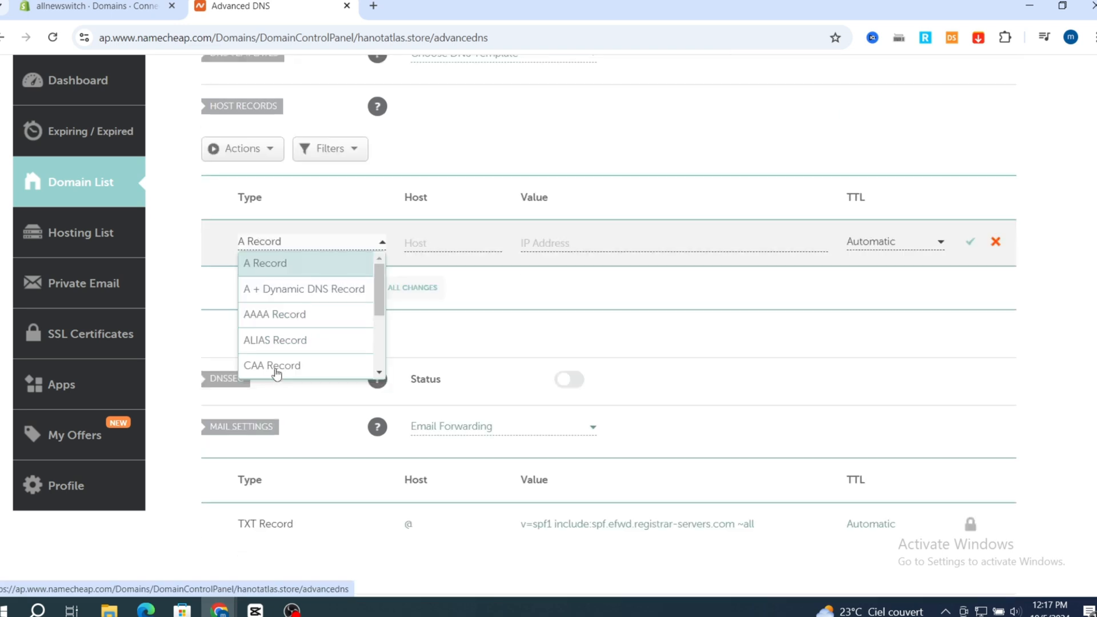
{"action": "left_click", "coordinate": [280, 264]}
{"action": "left_click", "coordinate": [417, 247]}
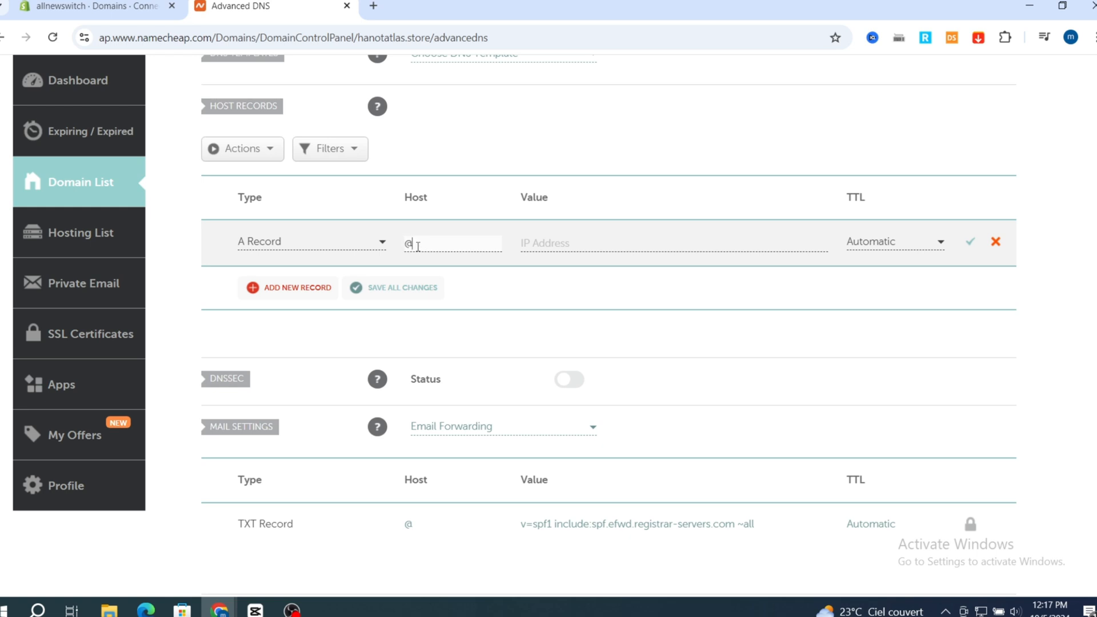
{"action": "left_click", "coordinate": [94, 7]}
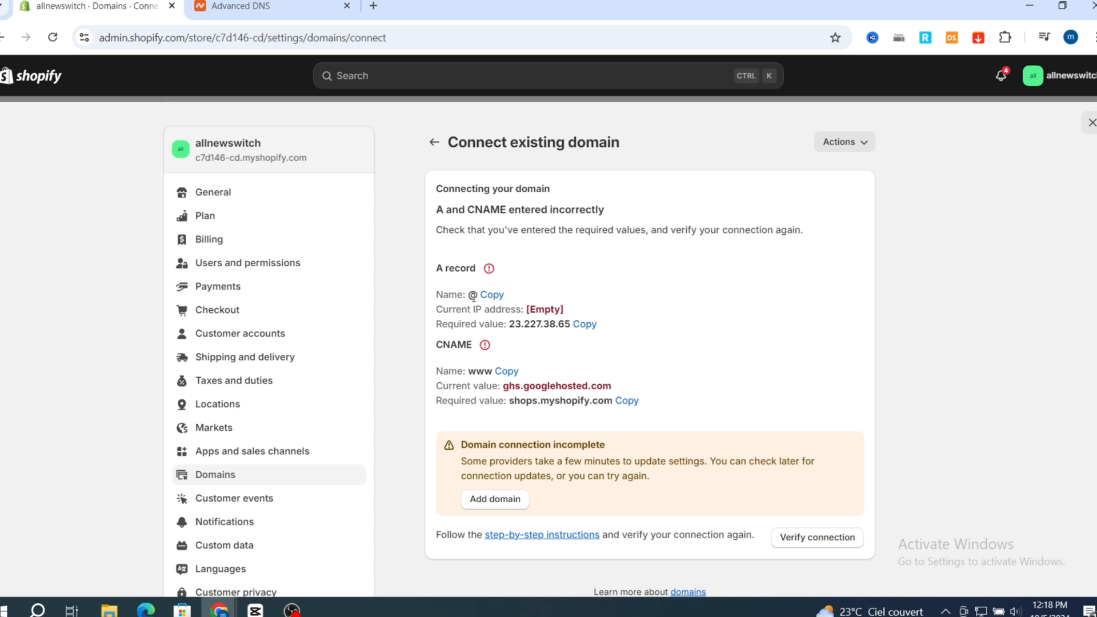
{"action": "left_click", "coordinate": [589, 330]}
{"action": "key", "text": "ctrl+Tab"}
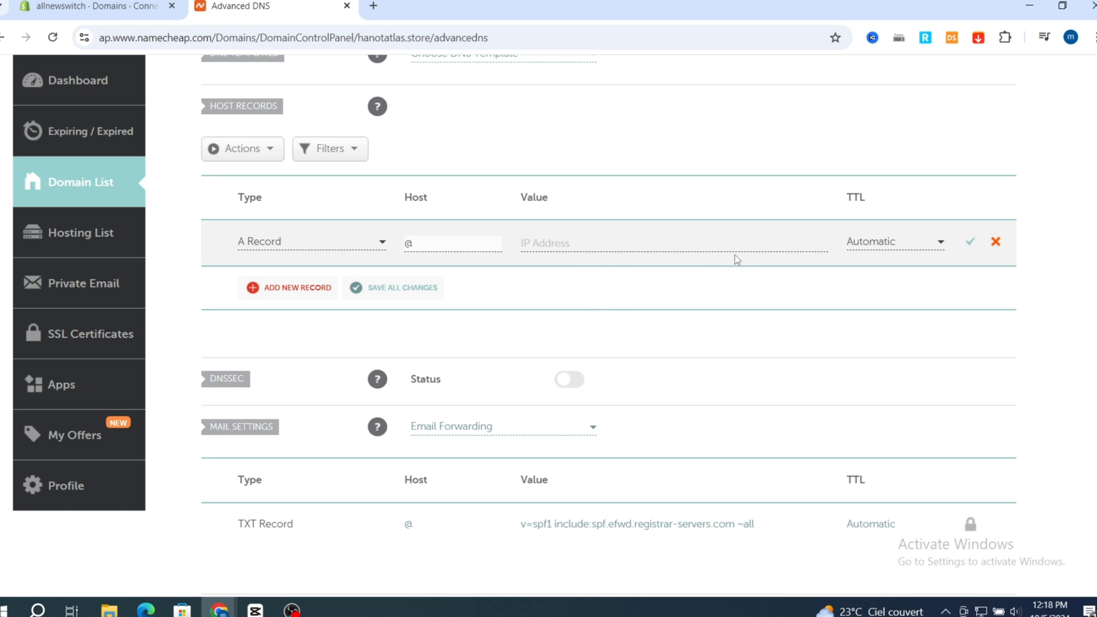
{"action": "left_click", "coordinate": [645, 239]}
{"action": "key", "text": "ctrl+v"}
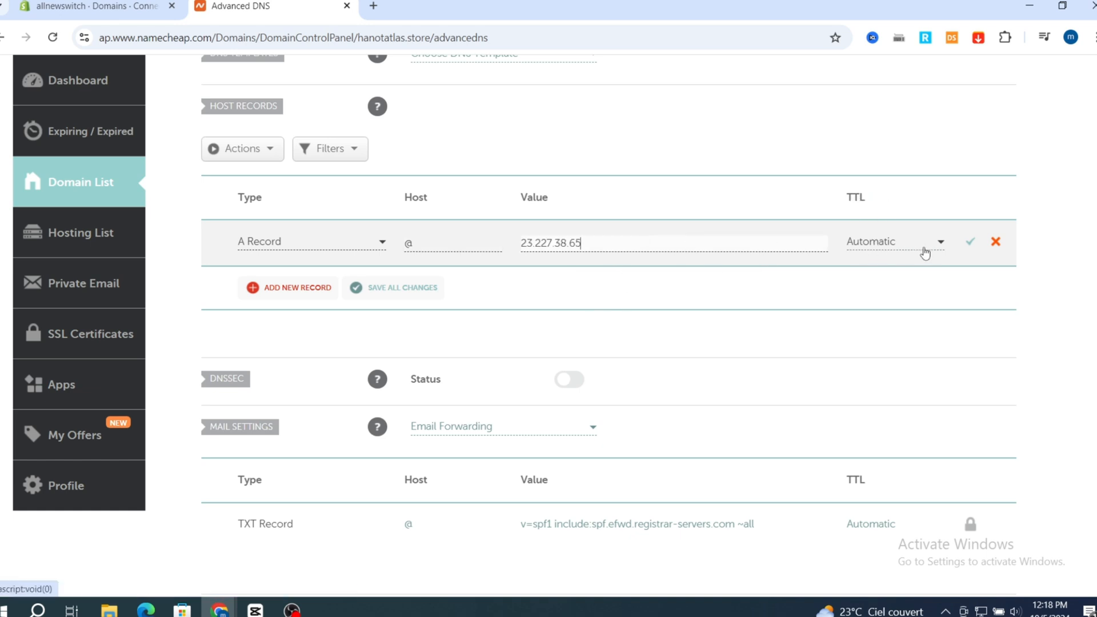
{"action": "left_click", "coordinate": [972, 245]}
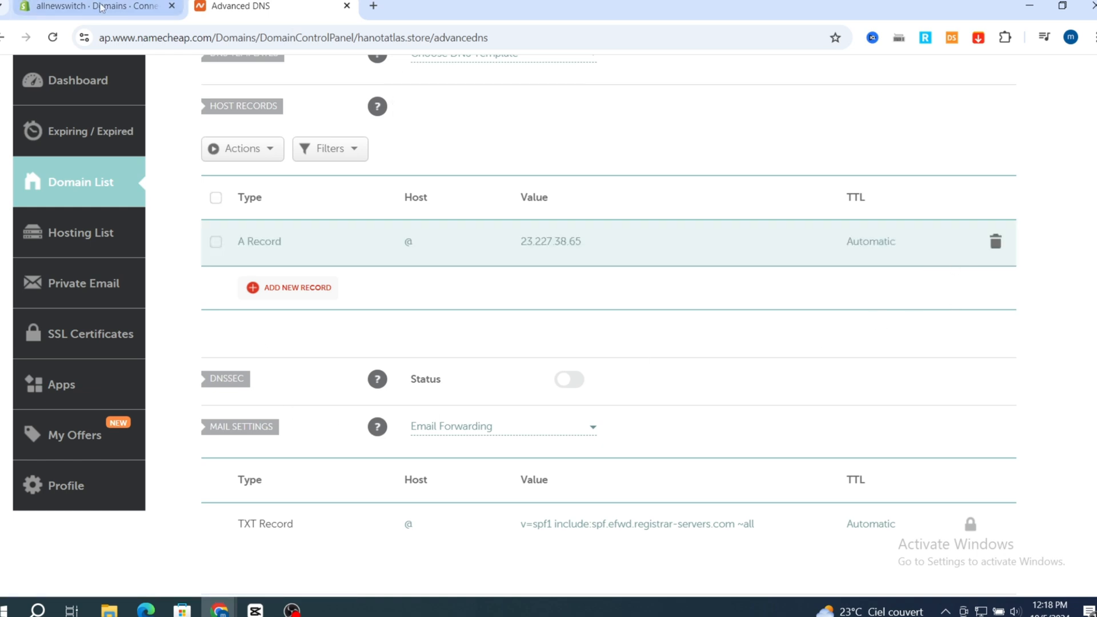
{"action": "left_click", "coordinate": [137, 7]}
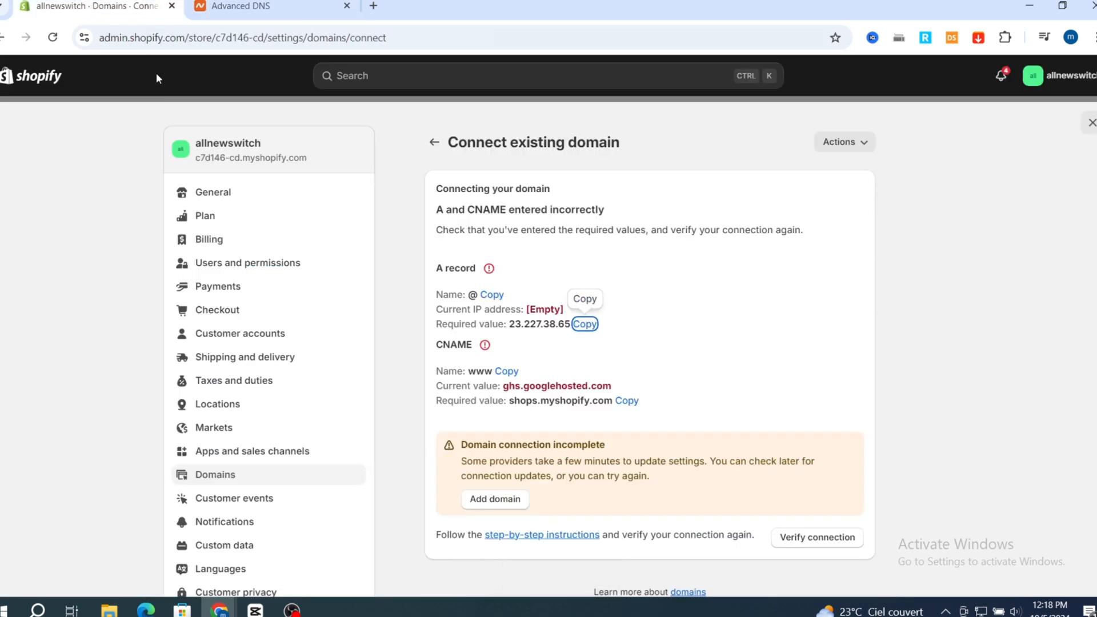
{"action": "left_click", "coordinate": [507, 370]}
{"action": "left_click", "coordinate": [240, 5]}
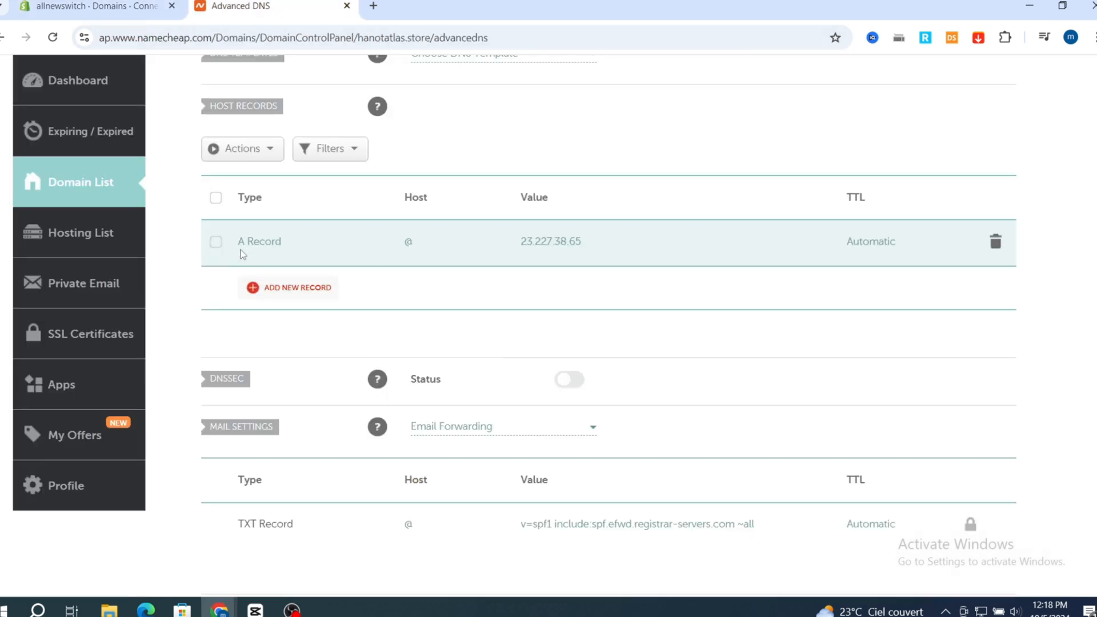
{"action": "left_click", "coordinate": [266, 293]}
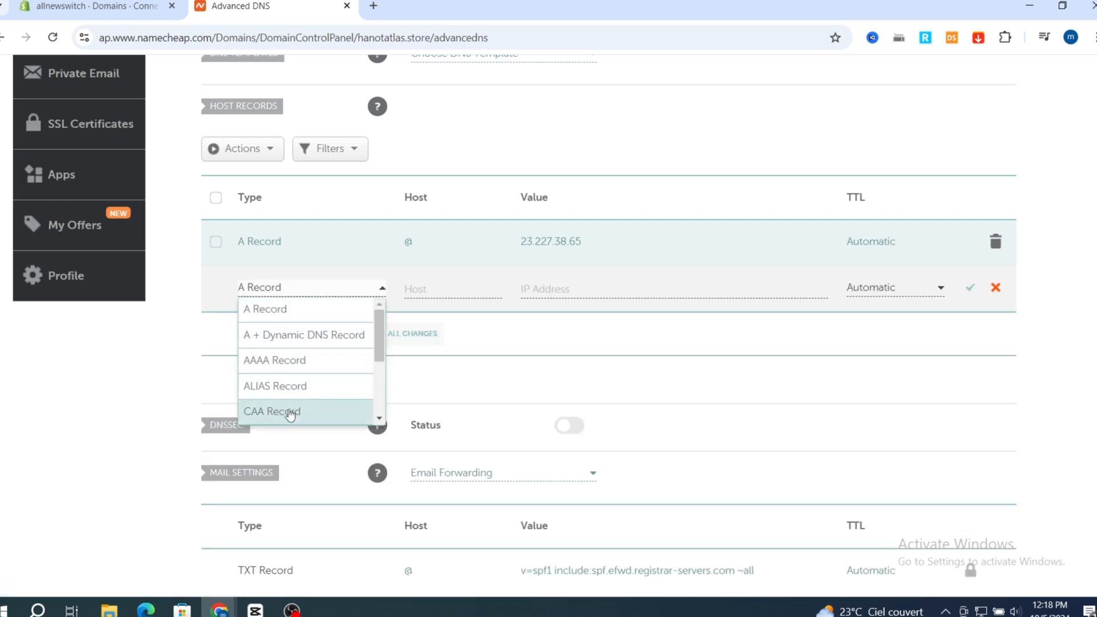
{"action": "scroll", "coordinate": [283, 411], "scroll_direction": "down", "scroll_amount": 2}
{"action": "left_click", "coordinate": [281, 363]}
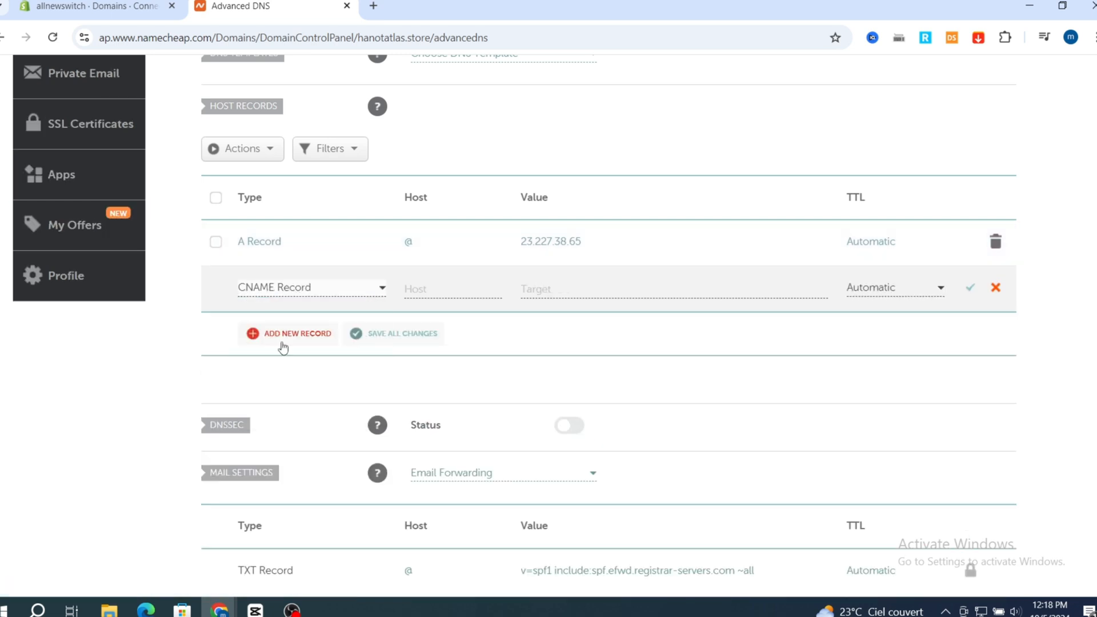
{"action": "left_click", "coordinate": [442, 290]}
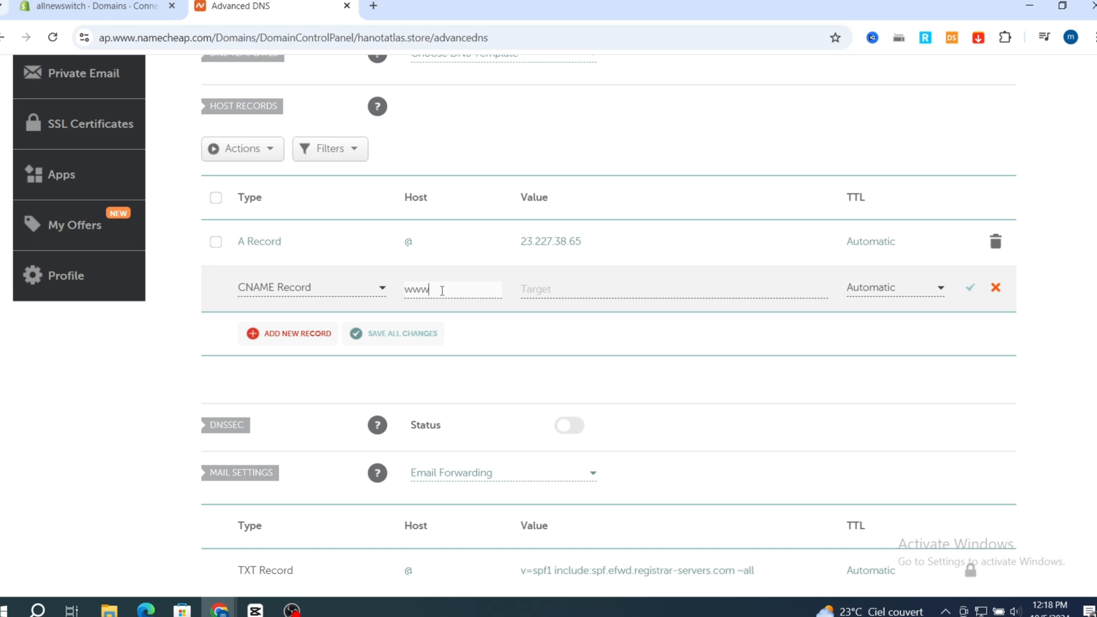
- Set the www CNAME record's target to Shopify's required value shops.myshopify.com and save the record
{"action": "left_click", "coordinate": [576, 289]}
{"action": "left_click", "coordinate": [98, 7]}
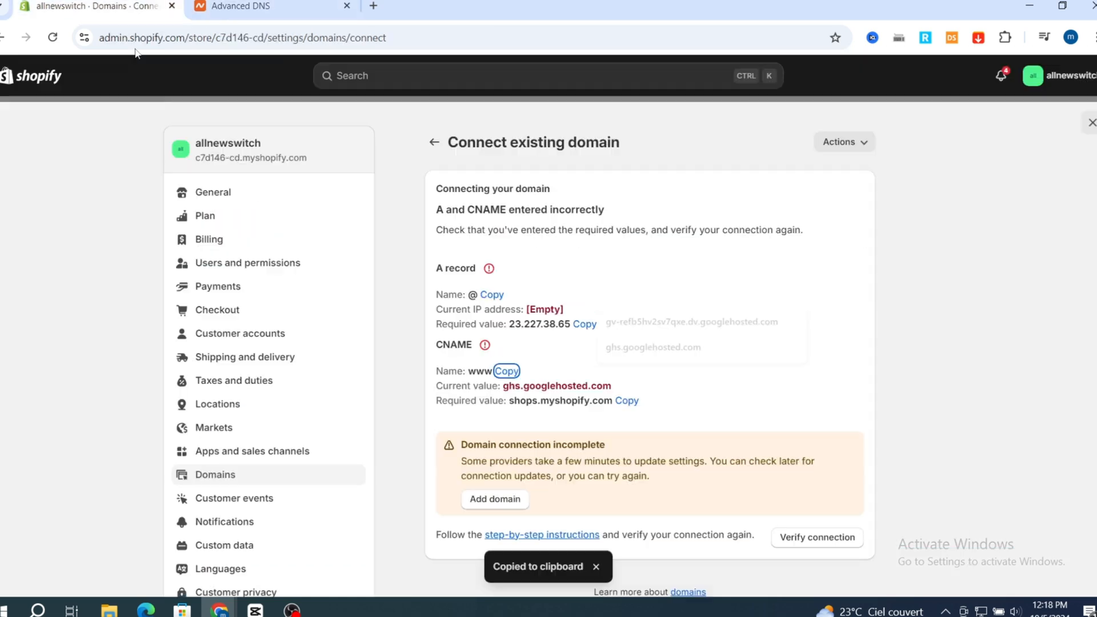
{"action": "left_click", "coordinate": [626, 402]}
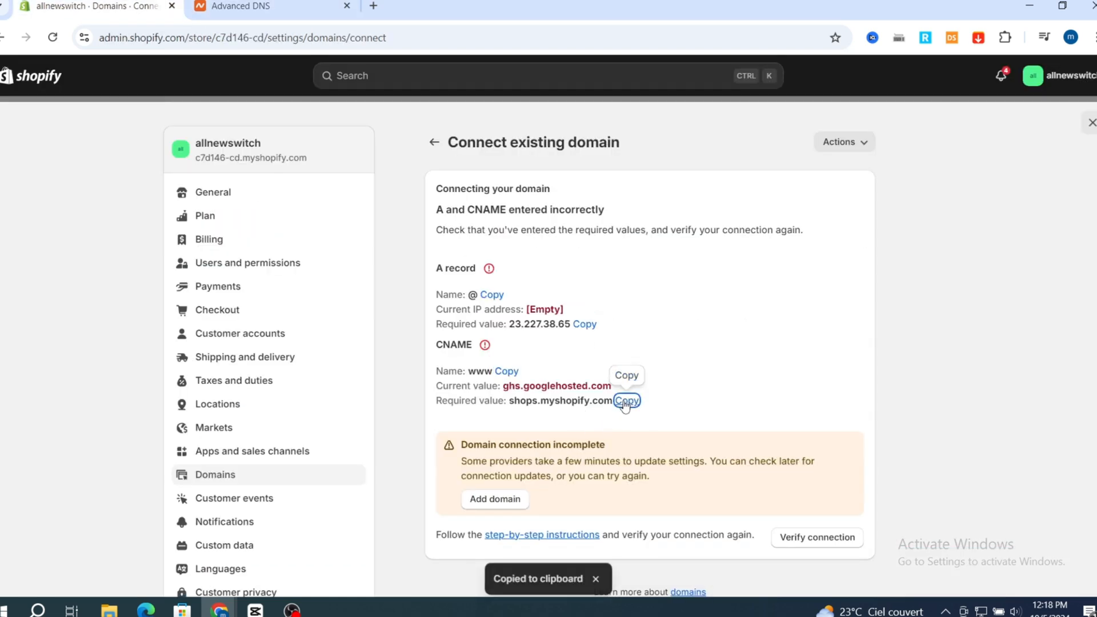
{"action": "key", "text": "ctrl+Tab"}
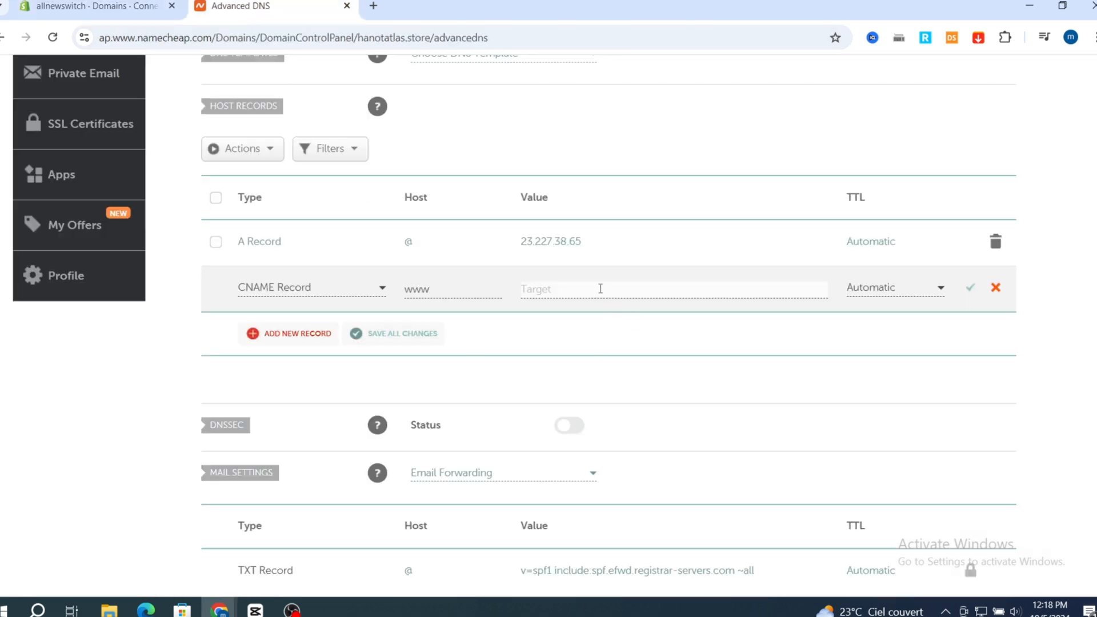
{"action": "key", "text": "ctrl+v"}
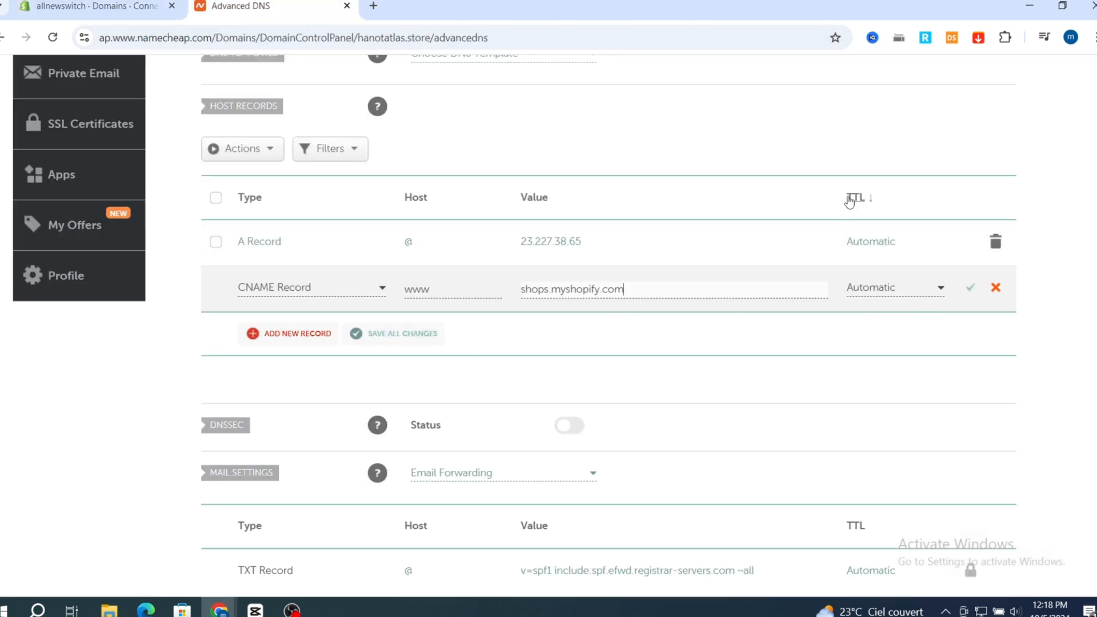
{"action": "left_click", "coordinate": [970, 290]}
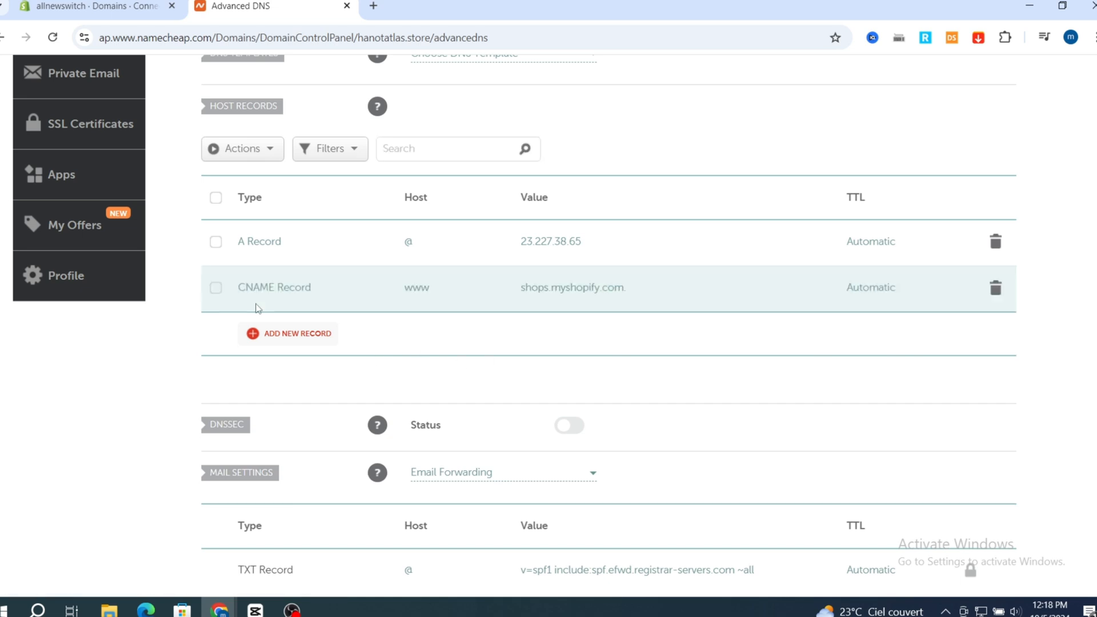
{"action": "scroll", "coordinate": [575, 328], "scroll_direction": "up", "scroll_amount": 3}
{"action": "scroll", "coordinate": [932, 427], "scroll_direction": "down", "scroll_amount": 3}
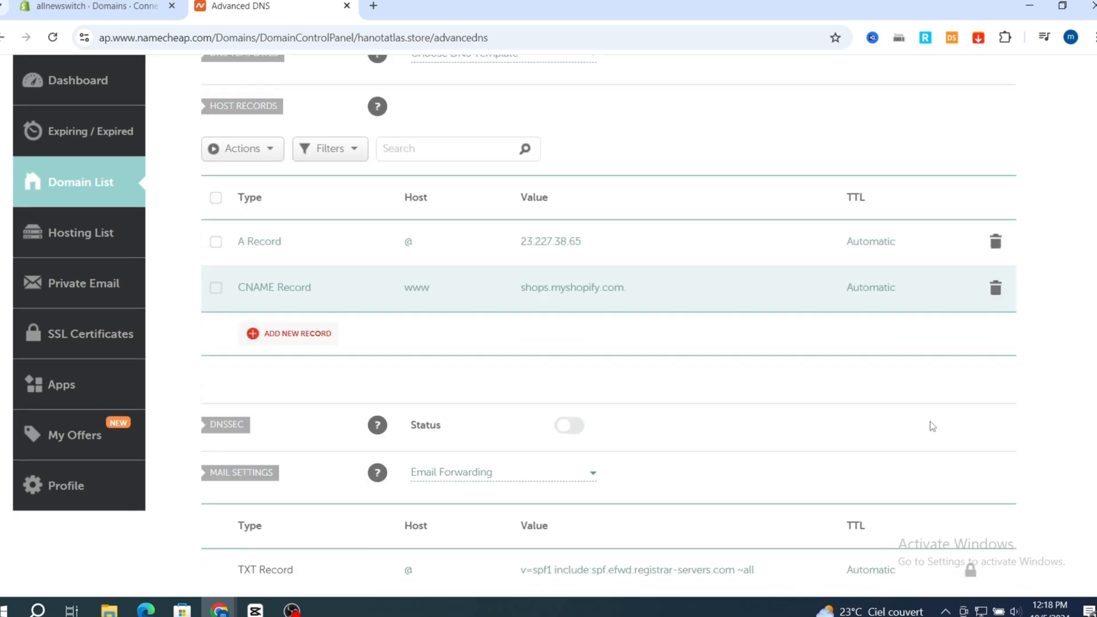
{"action": "scroll", "coordinate": [800, 492], "scroll_direction": "up", "scroll_amount": 3}
{"action": "scroll", "coordinate": [578, 434], "scroll_direction": "down", "scroll_amount": 2}
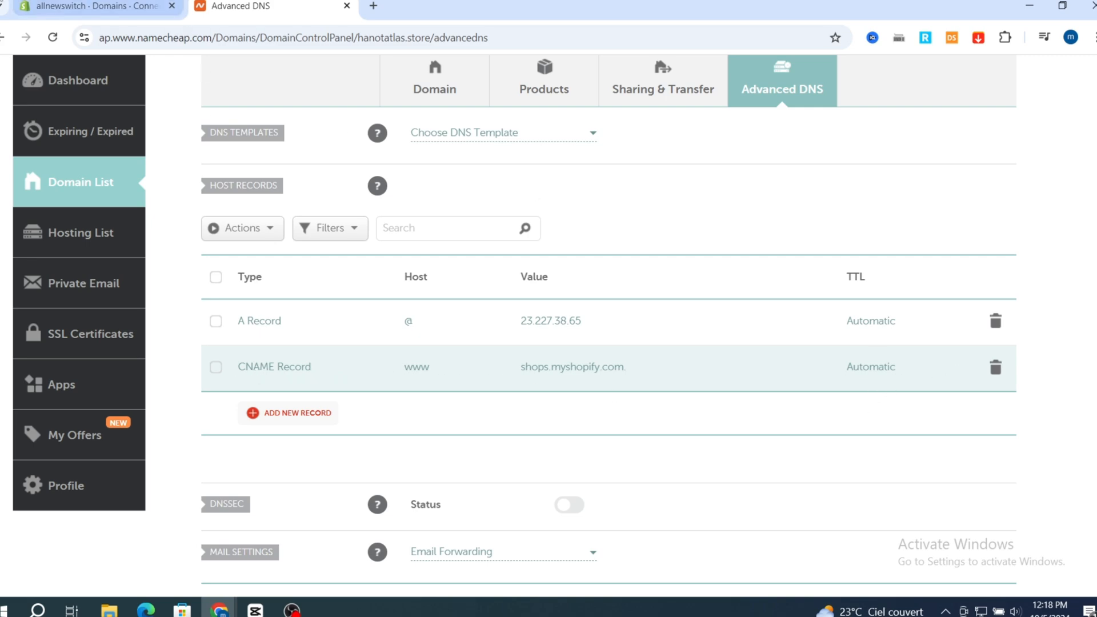
- Switch to the Shopify admin and verify the domain connection again, repeating the check after a short wait
{"action": "left_click", "coordinate": [80, 11]}
{"action": "scroll", "coordinate": [473, 430], "scroll_direction": "down", "scroll_amount": 2}
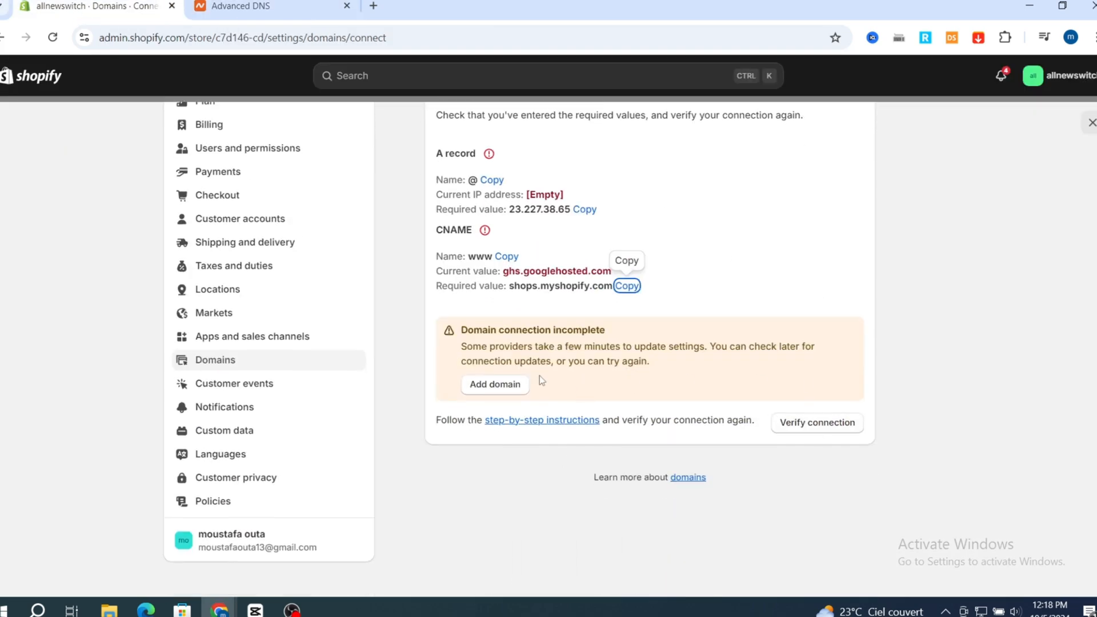
{"action": "left_click", "coordinate": [820, 422]}
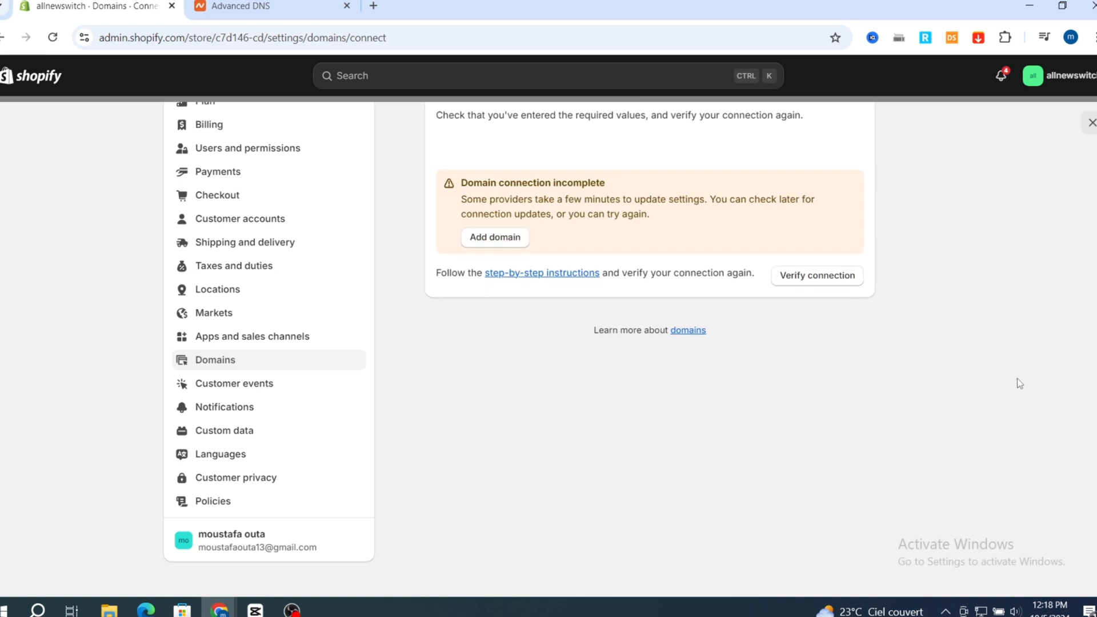
{"action": "scroll", "coordinate": [1017, 378], "scroll_direction": "up", "scroll_amount": 2}
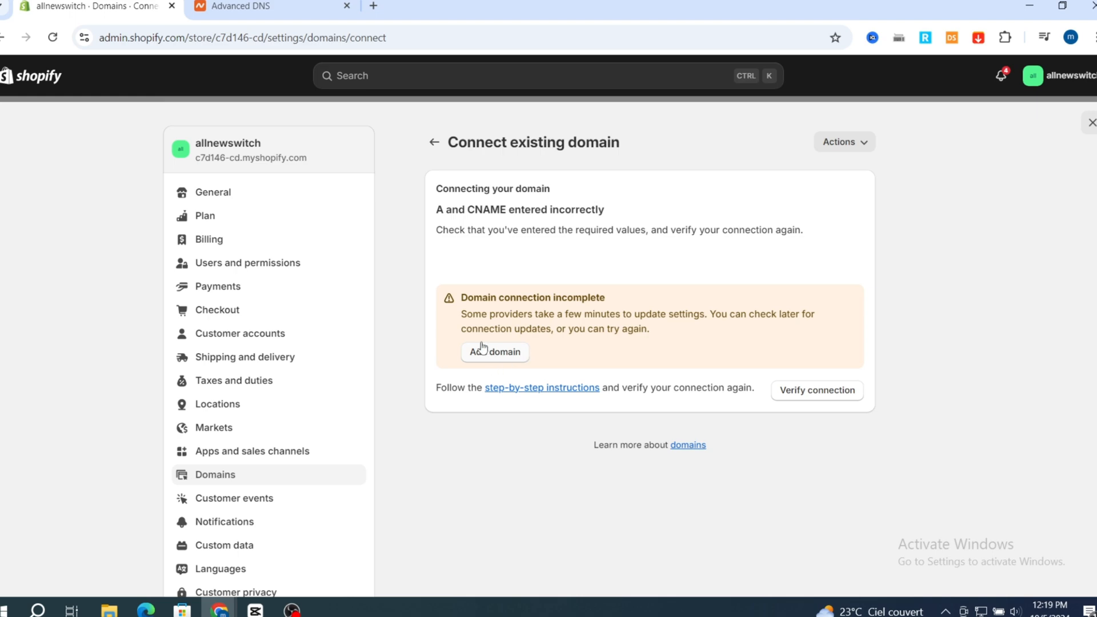
{"action": "left_click", "coordinate": [812, 398]}
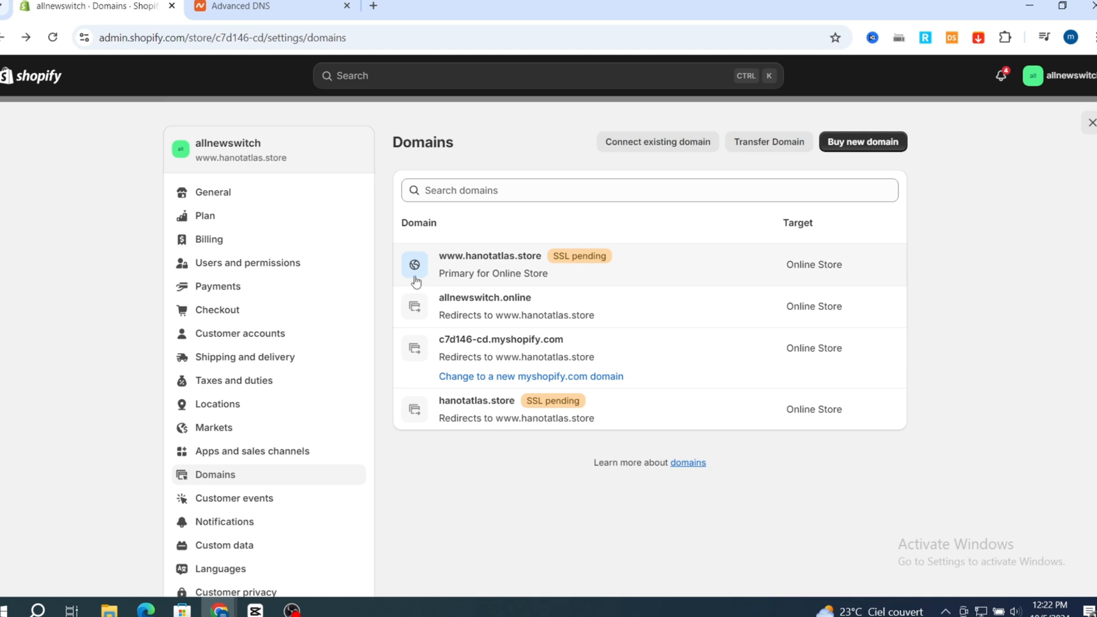
{"action": "left_click", "coordinate": [485, 269]}
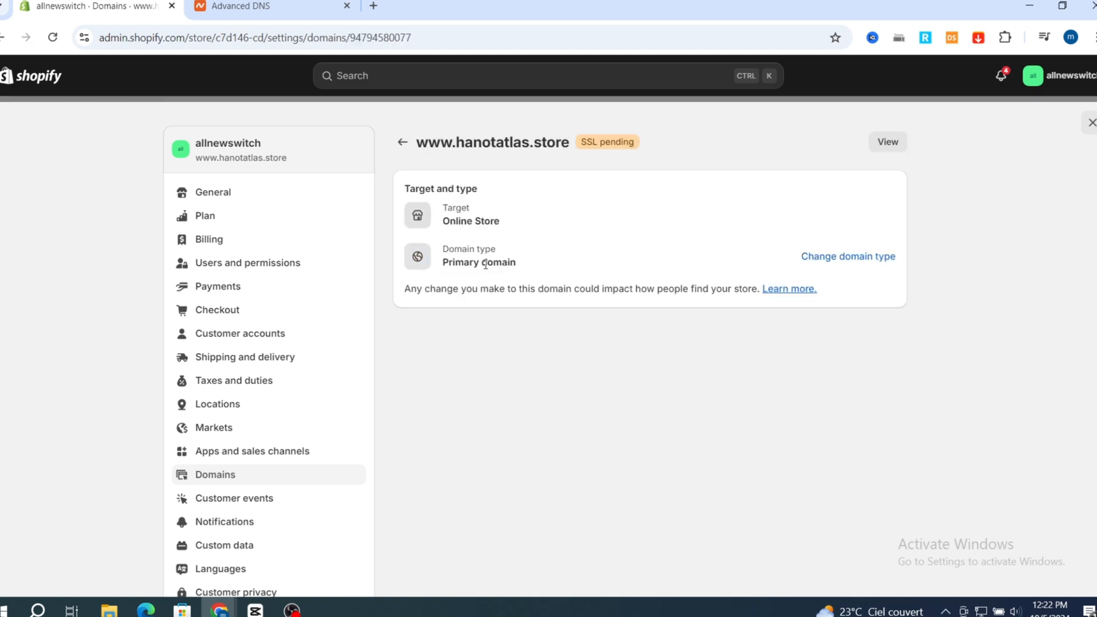
{"action": "left_click", "coordinate": [828, 261]}
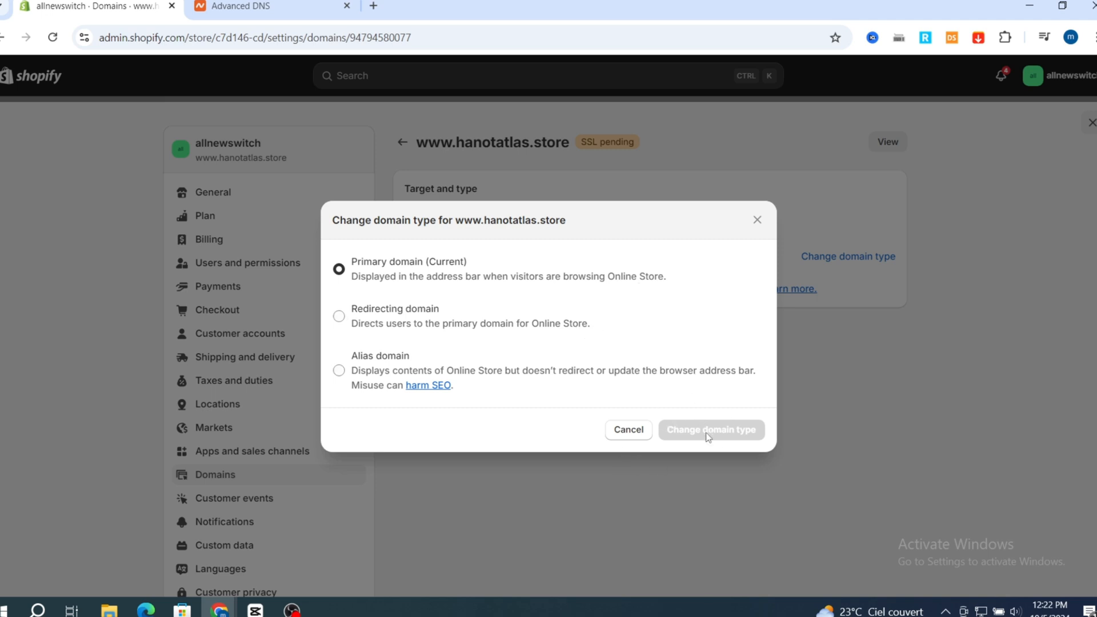
{"action": "left_click", "coordinate": [757, 220]}
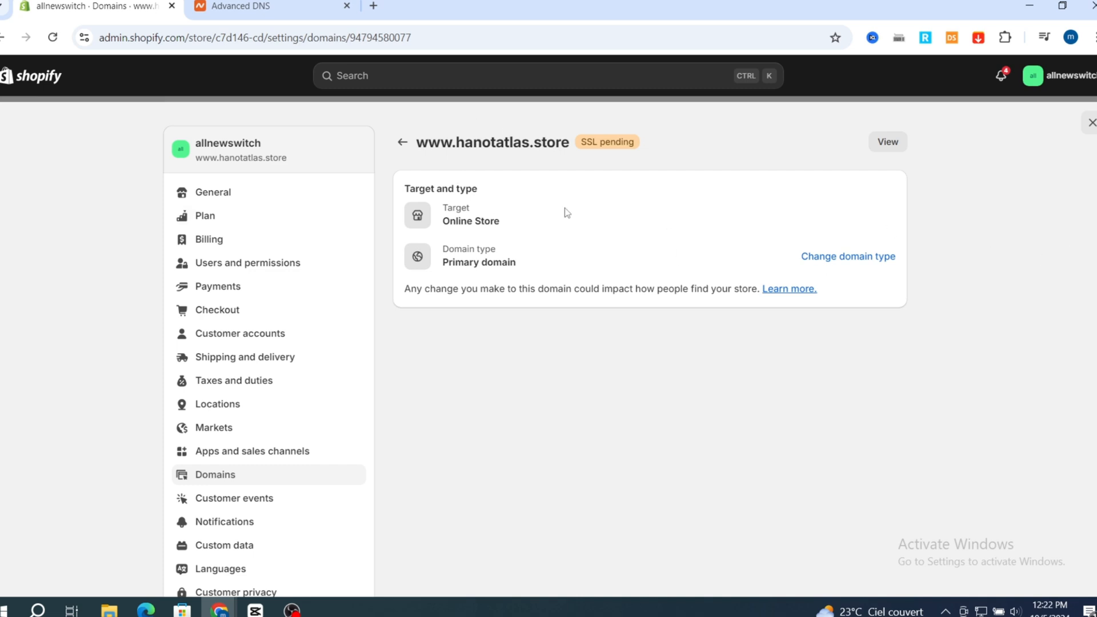
{"action": "left_click", "coordinate": [402, 148]}
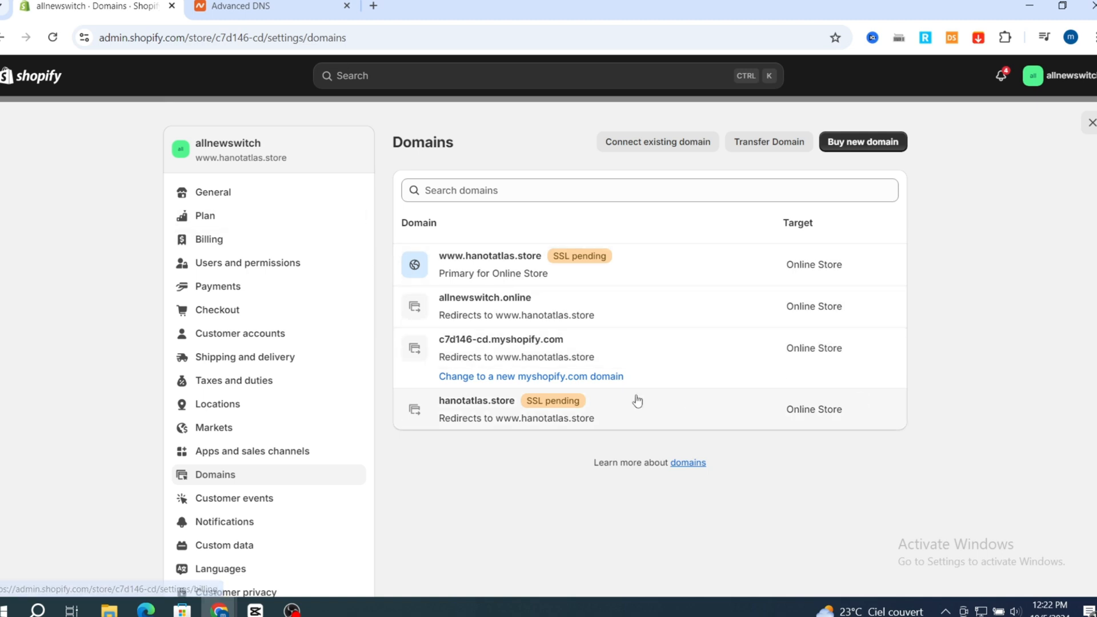
{"action": "left_click", "coordinate": [246, 7]}
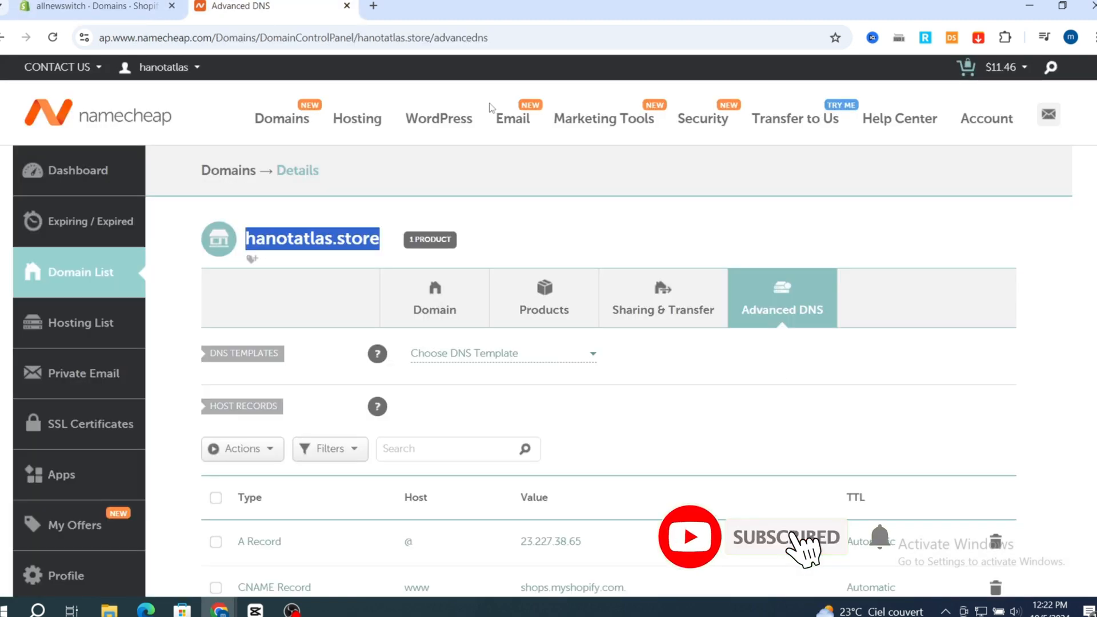
{"action": "left_click", "coordinate": [68, 11]}
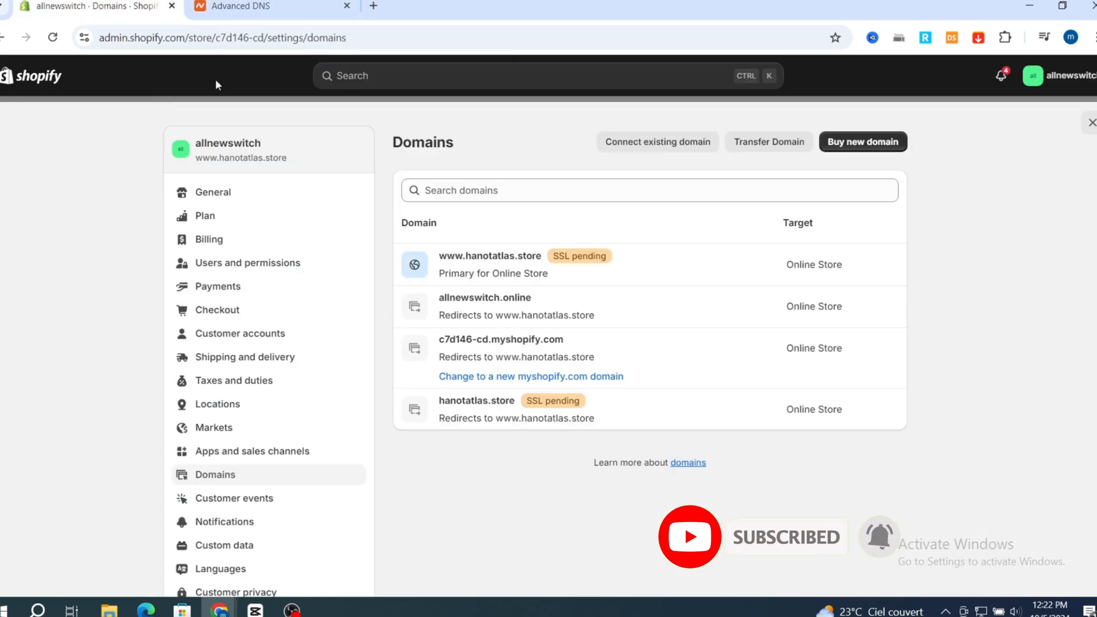
{"action": "left_click", "coordinate": [268, 7]}
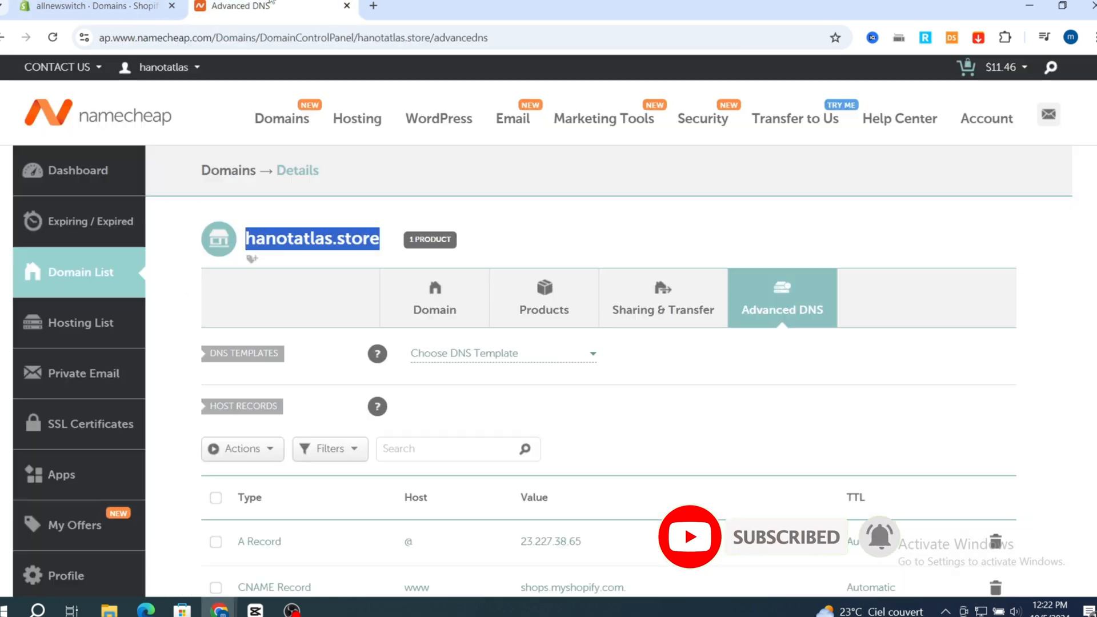